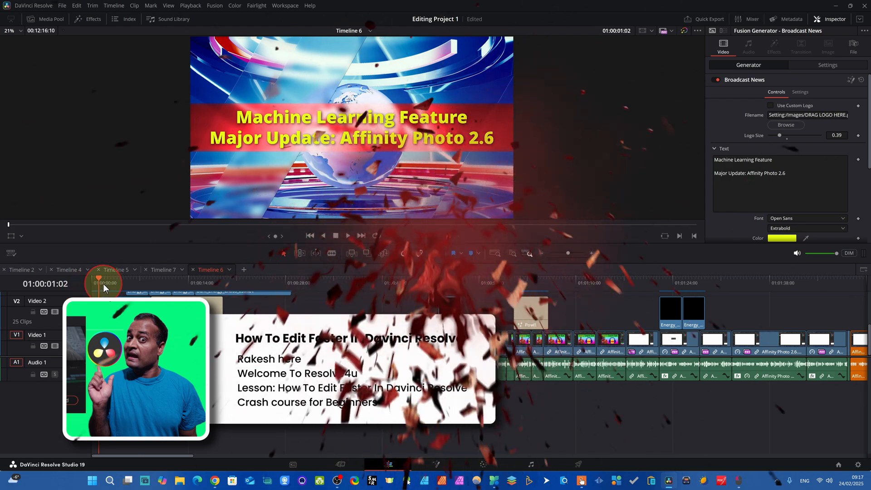
# Preview the edited timeline from the opening news title to the energy shockwave clip near 01:02:12 and play that effect.
pyautogui.moveTo(98, 282); pyautogui.dragTo(108, 282)
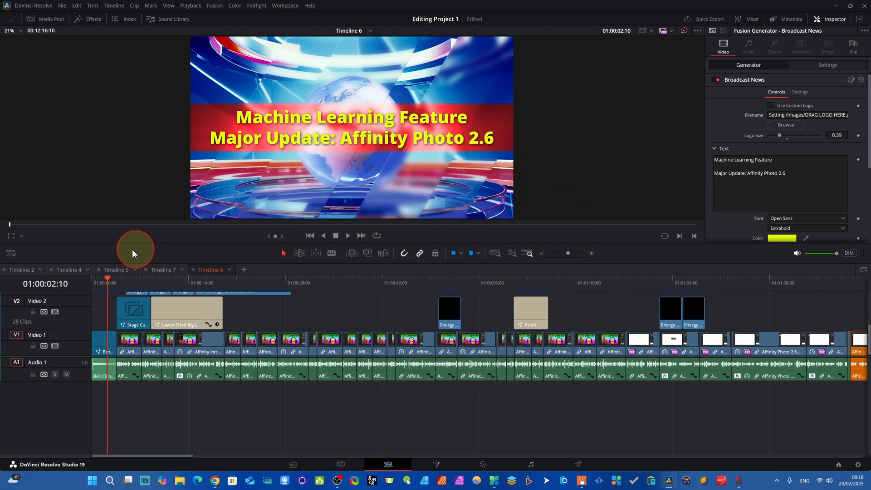
pyautogui.moveTo(107, 286); pyautogui.dragTo(720, 324)
pyautogui.click(728, 326)
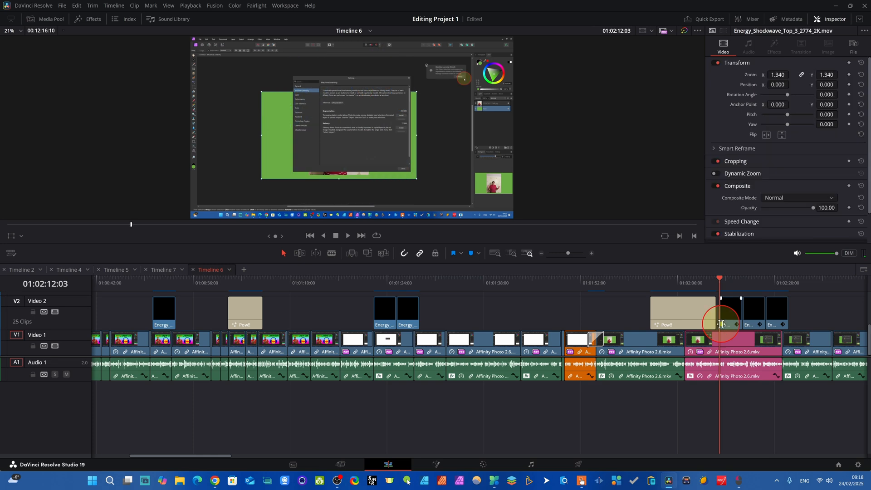
pyautogui.press('space')
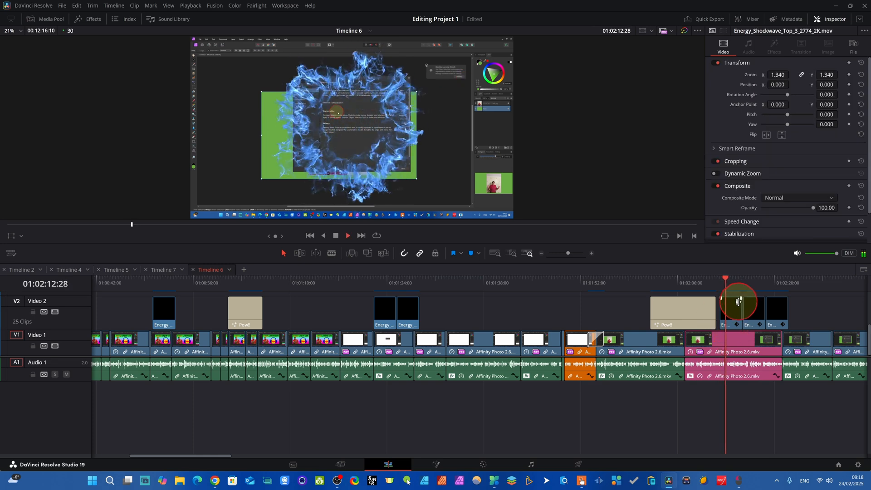
# Review the start of the timeline, from the opening title through the lower-third title around 01:00:10 to 01:00:13.
pyautogui.moveTo(742, 285); pyautogui.dragTo(185, 311)
pyautogui.click(381, 209)
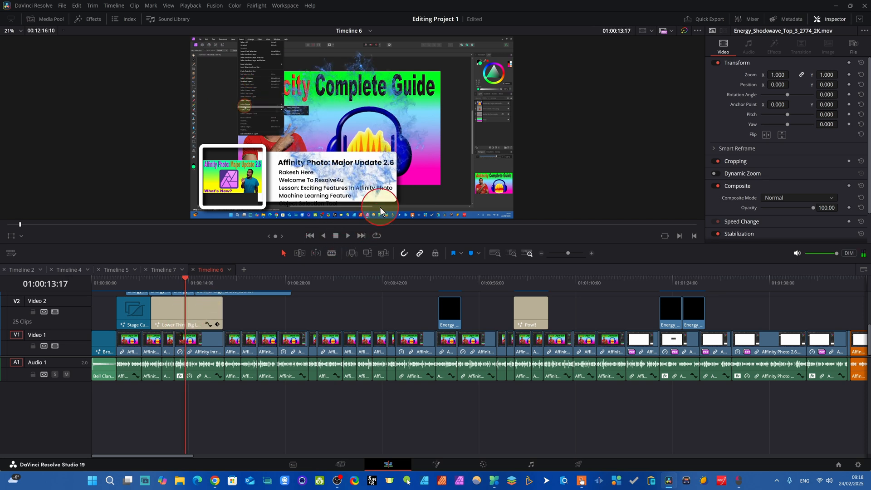
pyautogui.click(196, 291)
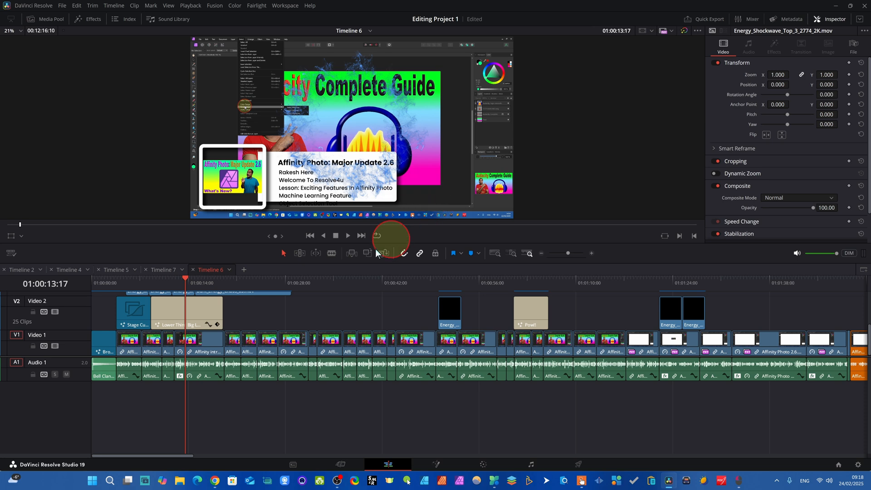
pyautogui.moveTo(186, 287); pyautogui.dragTo(163, 297)
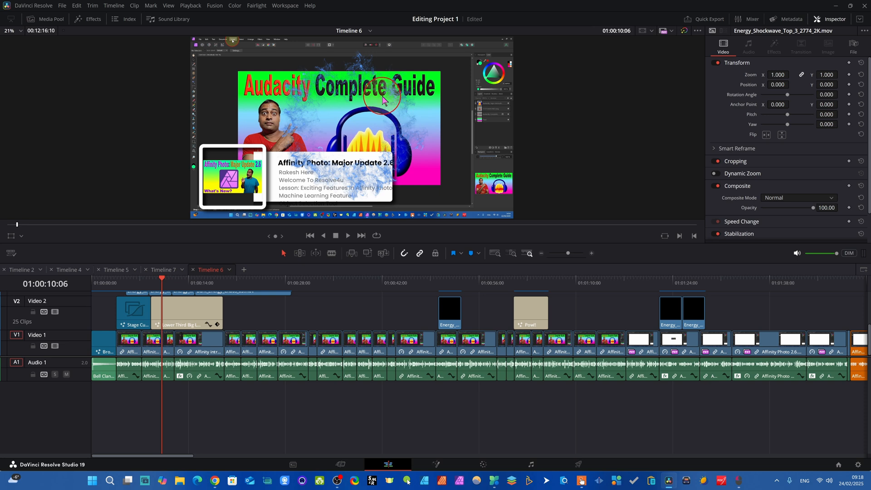
pyautogui.moveTo(162, 284); pyautogui.dragTo(200, 306)
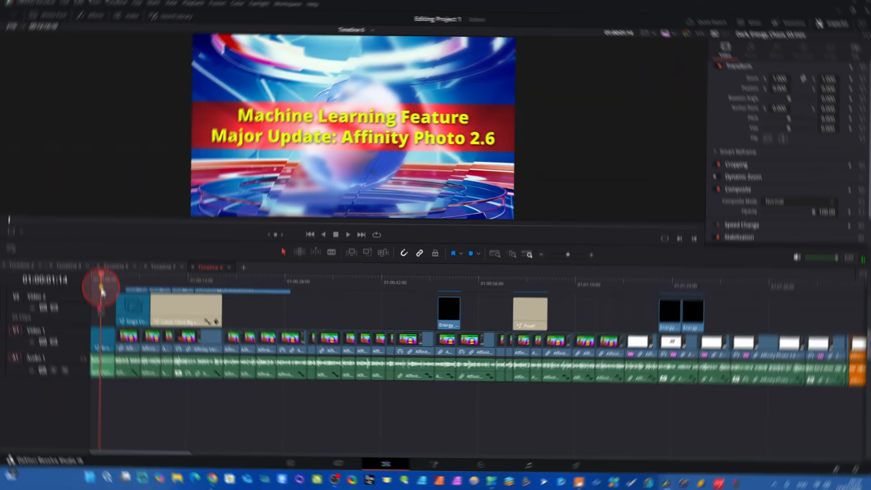
pyautogui.click(104, 293)
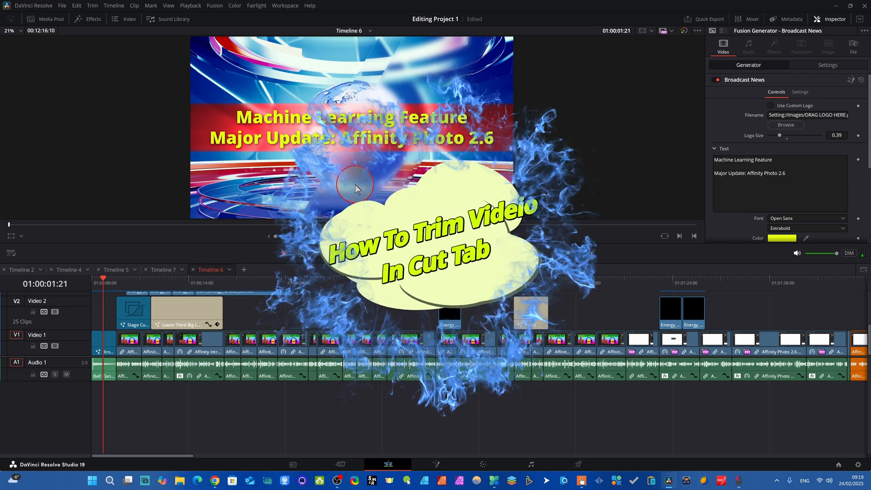
pyautogui.moveTo(104, 293); pyautogui.dragTo(164, 308)
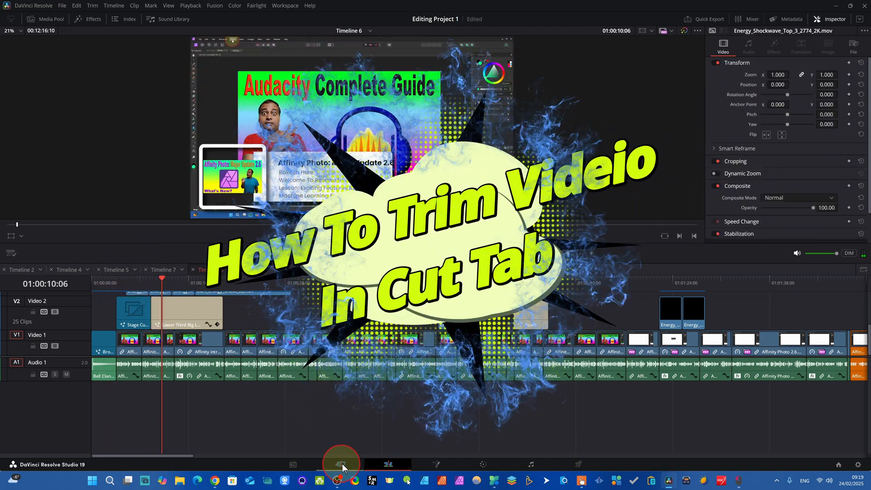
# Switch to the Cut page and move the playhead along the timeline to 01:00:41:09.
pyautogui.click(340, 464)
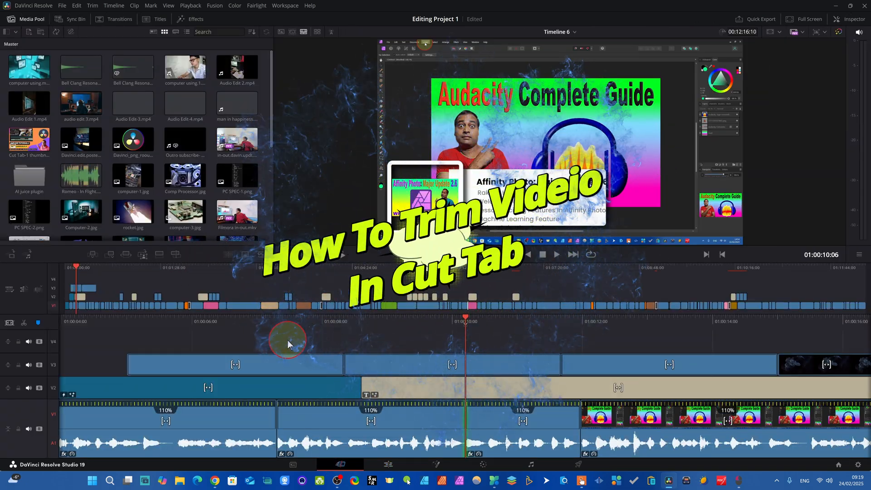
pyautogui.moveTo(663, 322); pyautogui.dragTo(93, 329)
pyautogui.moveTo(787, 323); pyautogui.dragTo(282, 299)
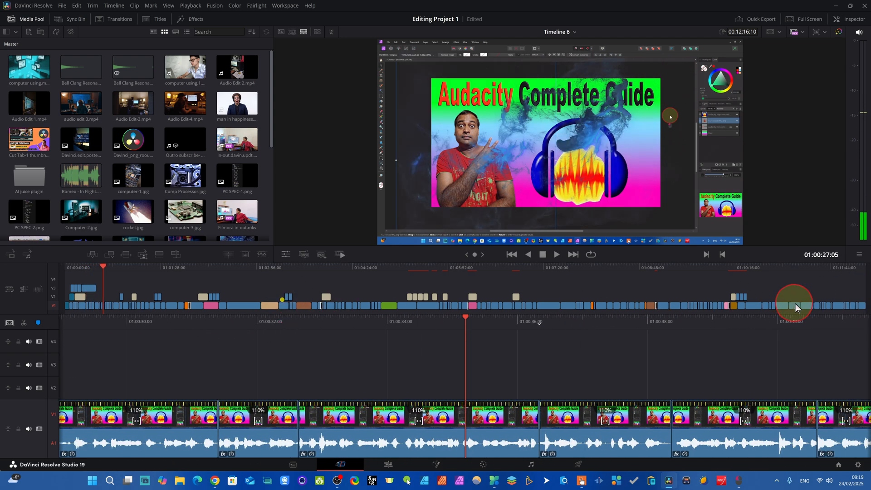
pyautogui.moveTo(778, 314); pyautogui.dragTo(438, 320)
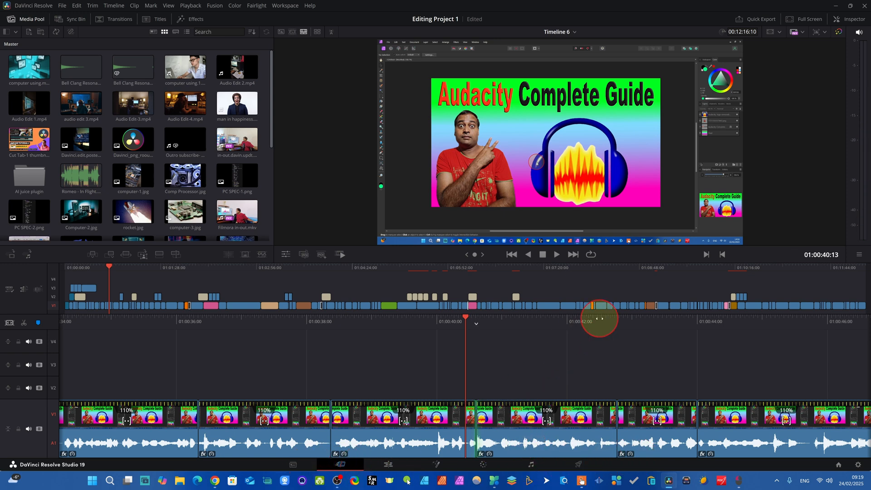
pyautogui.moveTo(597, 317); pyautogui.dragTo(531, 324)
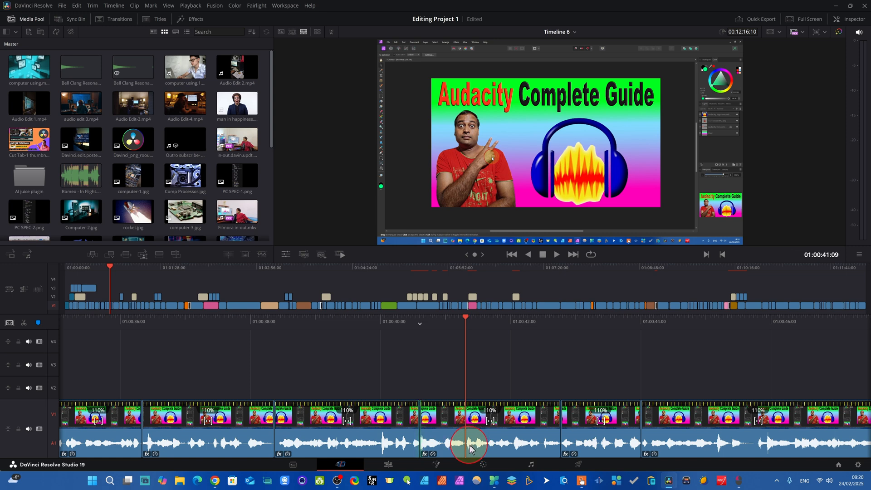
# Play the footage to find unwanted material, mark the range from 01:00:45:19 to 01:00:46:09, and ripple delete it.
pyautogui.click(549, 259)
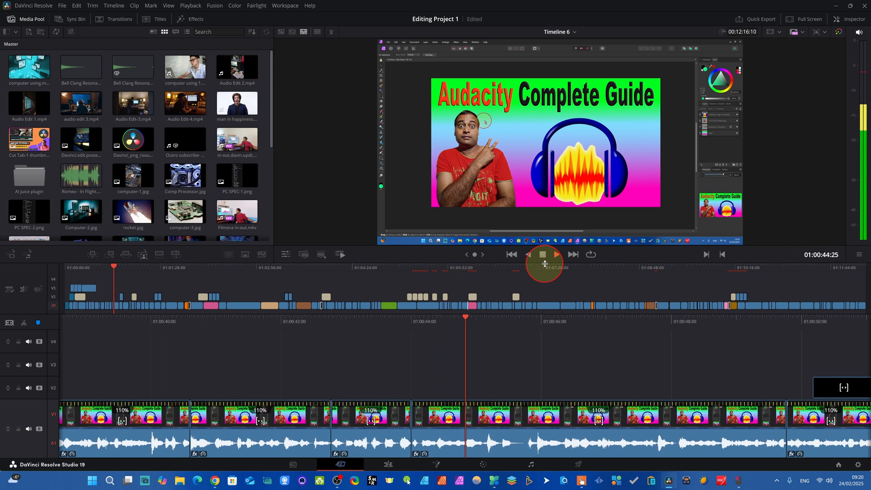
pyautogui.click(543, 257)
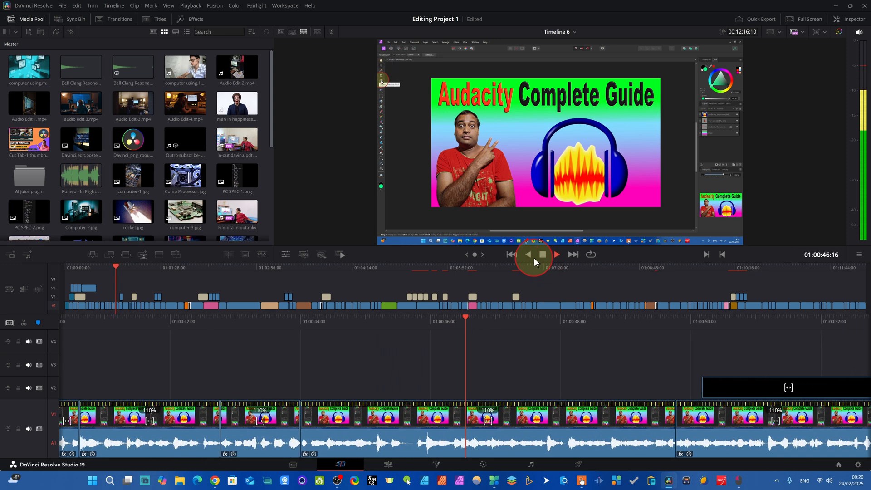
pyautogui.moveTo(554, 324)
pyautogui.mouseDown()
pyautogui.moveTo(492, 325)
pyautogui.moveTo(552, 330)
pyautogui.moveTo(542, 334)
pyautogui.mouseUp()
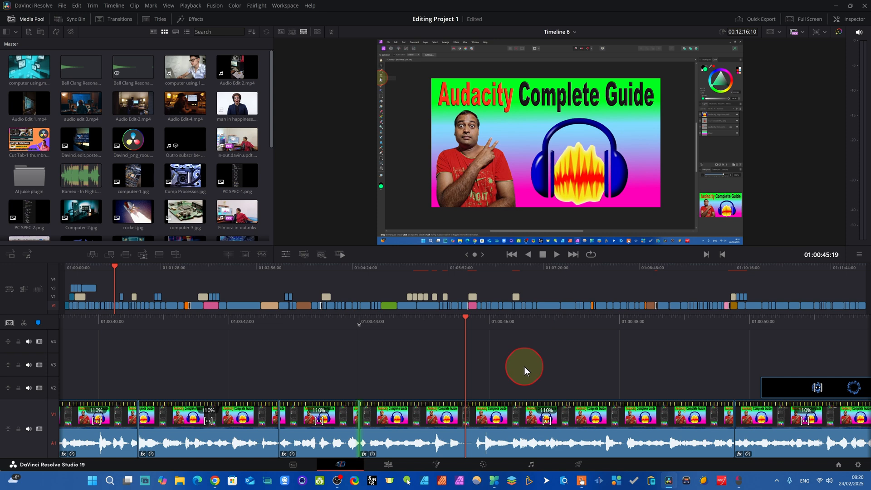
pyautogui.press('i')
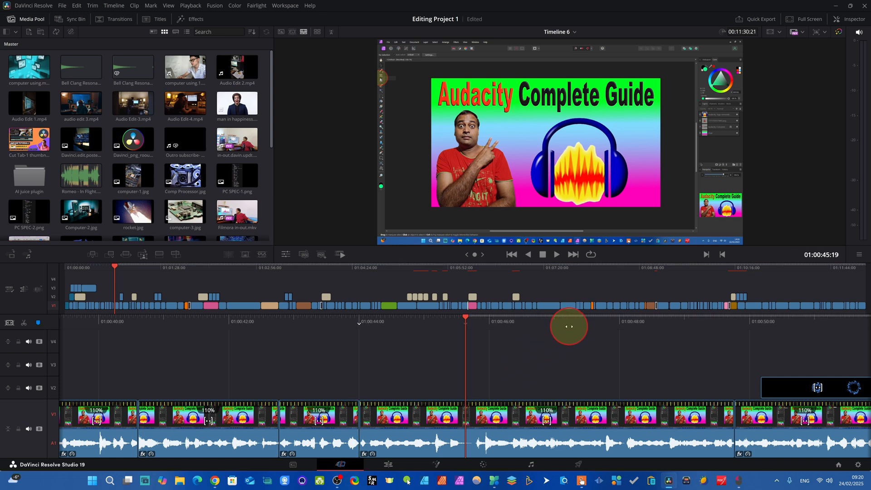
pyautogui.moveTo(569, 327); pyautogui.dragTo(525, 328)
pyautogui.press('o')
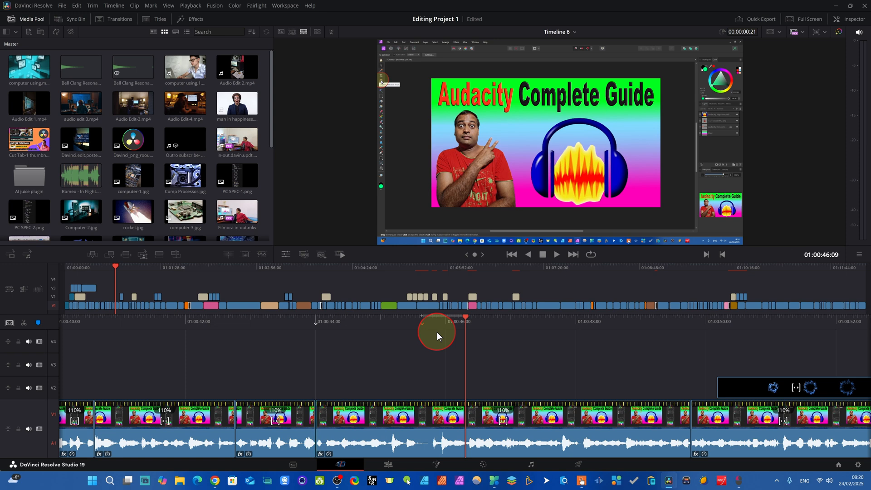
pyautogui.press('BackSpace')
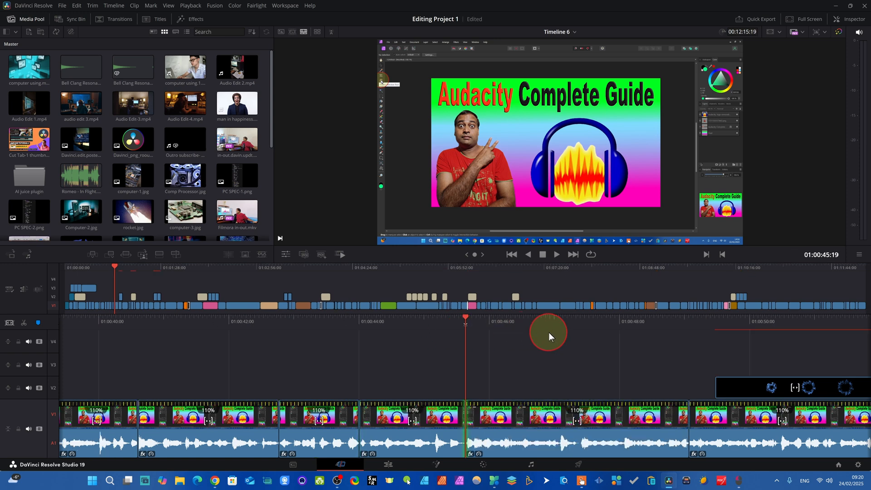
# Play back the area around the cut and place the playhead at 01:00:47:11 in the next section.
pyautogui.press('space')
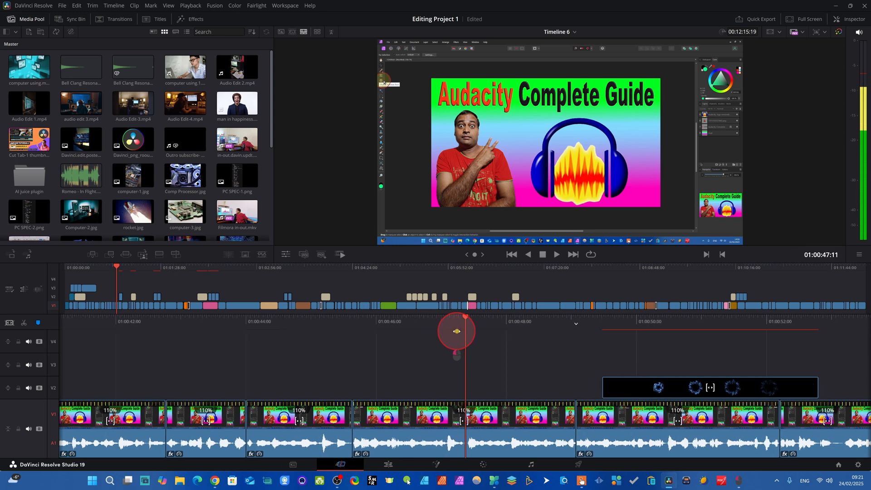
pyautogui.moveTo(464, 332)
pyautogui.mouseDown()
pyautogui.moveTo(411, 329)
pyautogui.moveTo(450, 331)
pyautogui.moveTo(456, 345)
pyautogui.mouseUp()
pyautogui.press('space')
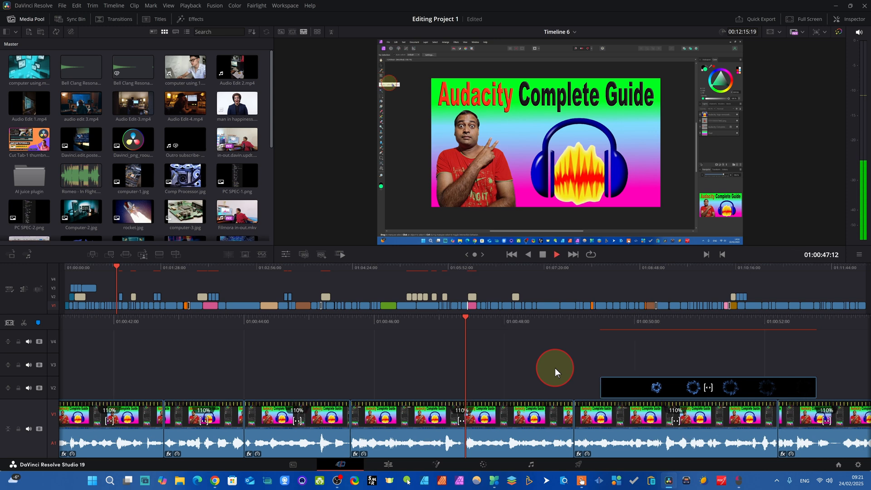
pyautogui.press('space')
pyautogui.moveTo(513, 329); pyautogui.dragTo(619, 330)
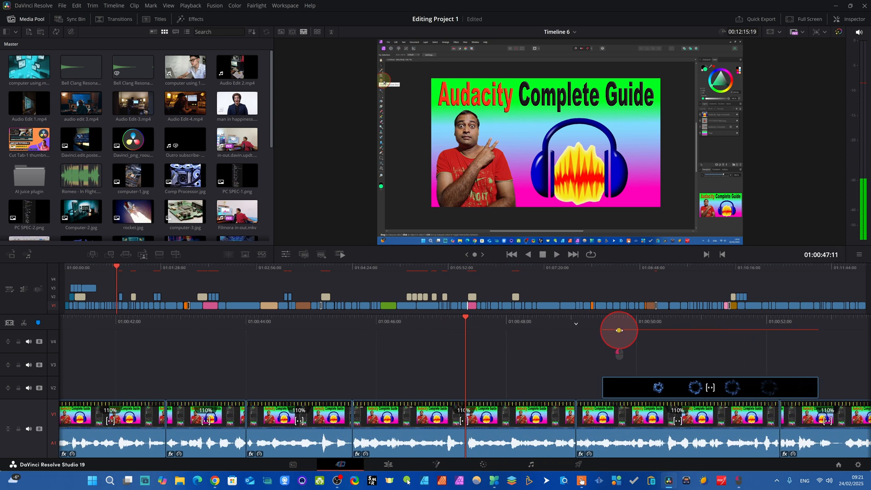
# Mark the range from 01:00:47:11 to 01:00:48:01 and delete it so that the gap closes.
pyautogui.press('i')
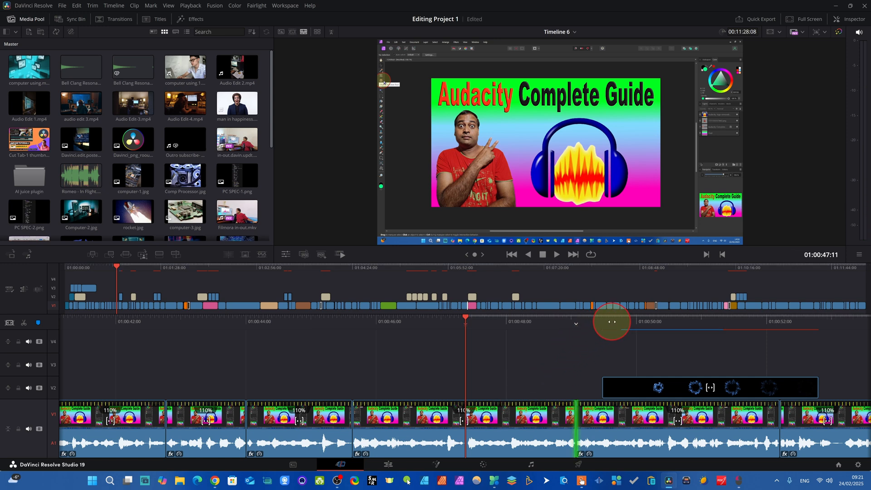
pyautogui.moveTo(612, 322); pyautogui.dragTo(568, 324)
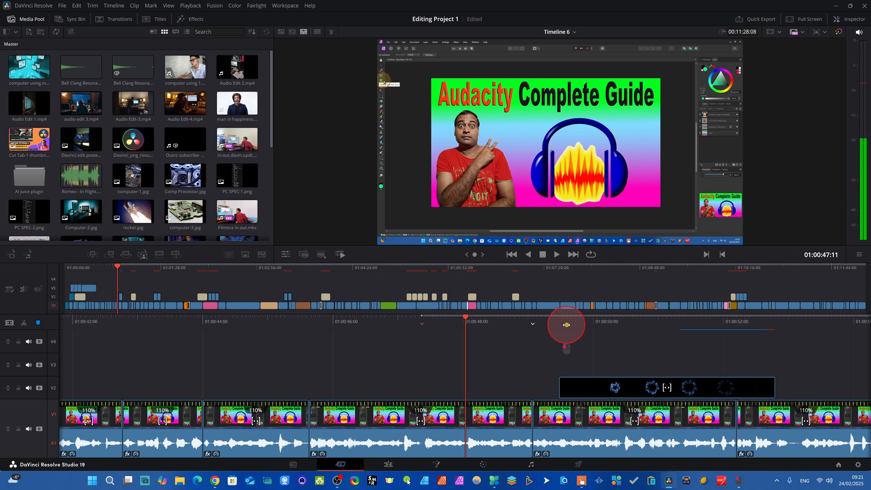
pyautogui.press('o')
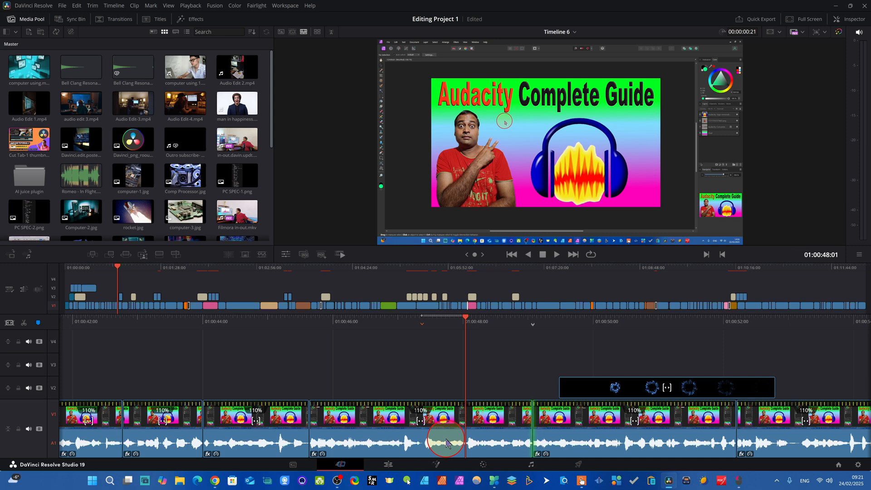
pyautogui.press('Delete')
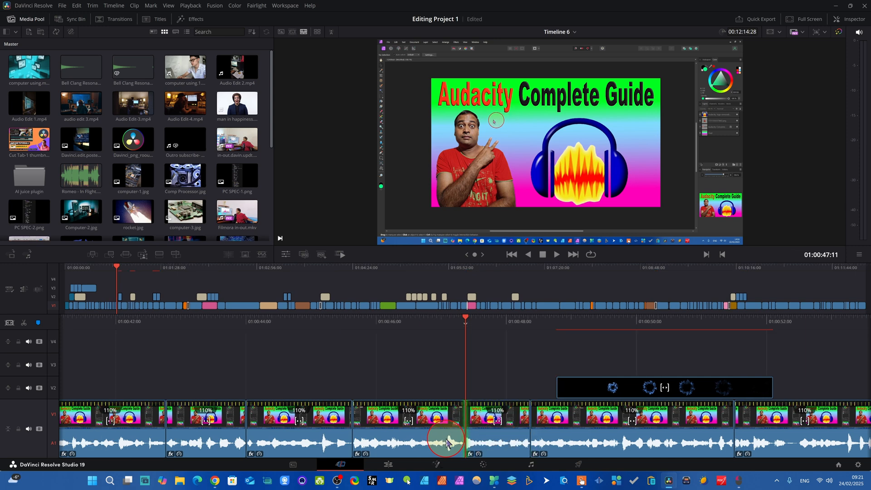
pyautogui.hotkey('ctrl', 'z')
pyautogui.press('Delete')
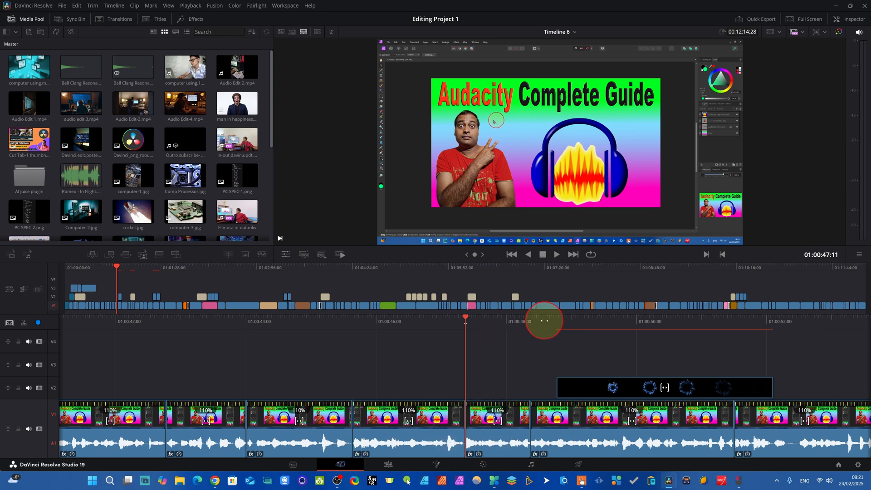
pyautogui.moveTo(544, 321); pyautogui.dragTo(577, 324)
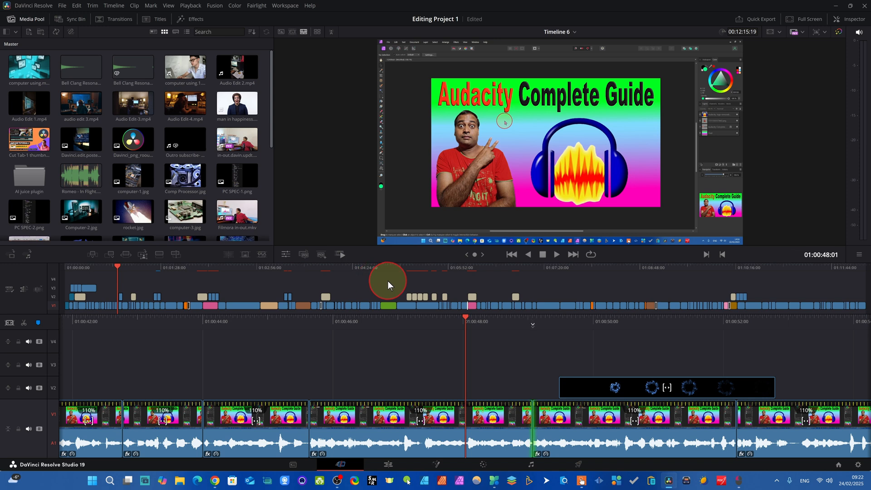
# Switch to the Edit page, go to 01:00:02:12, and select the opening Broadcast News generator clip on Video 1.
pyautogui.click(388, 465)
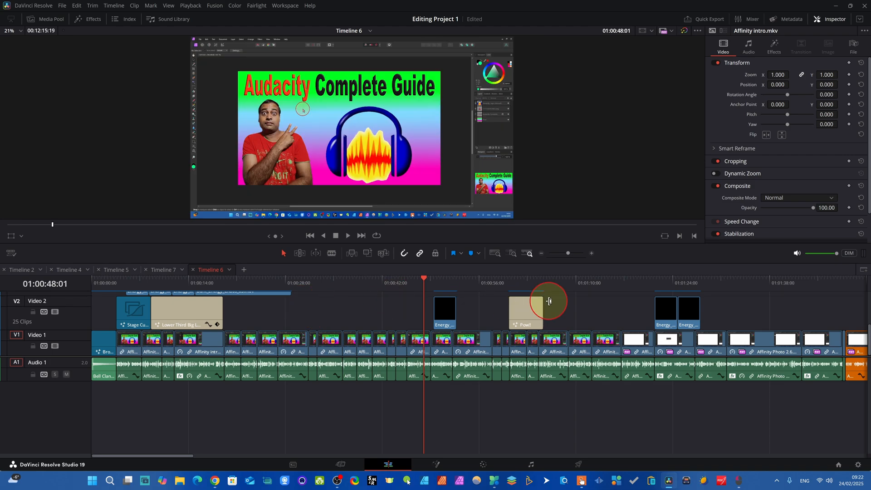
pyautogui.moveTo(423, 278); pyautogui.dragTo(108, 287)
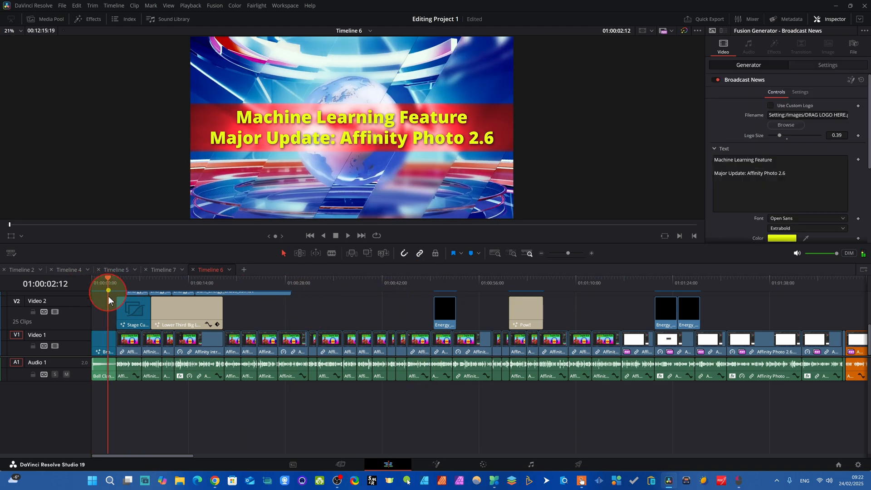
pyautogui.click(110, 344)
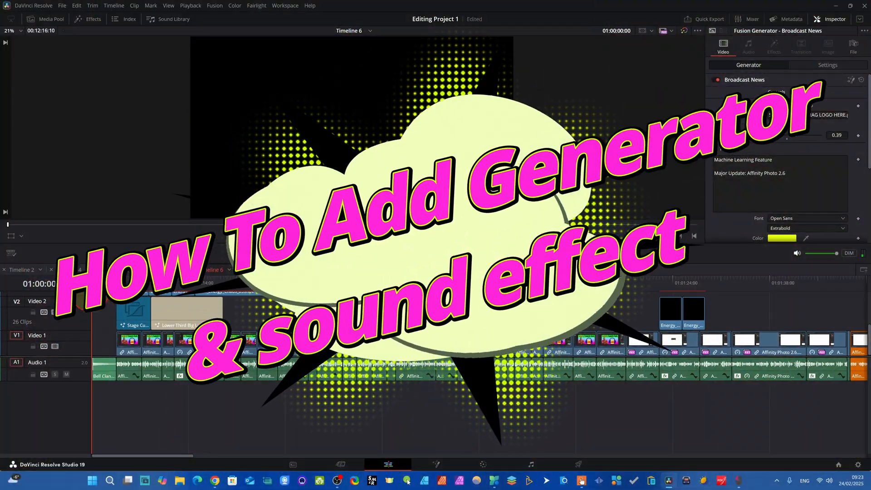
# Move the Bell Clang sound clip from the start of Audio 1 to a new Audio 2 track beneath the stage clip.
pyautogui.click(99, 284)
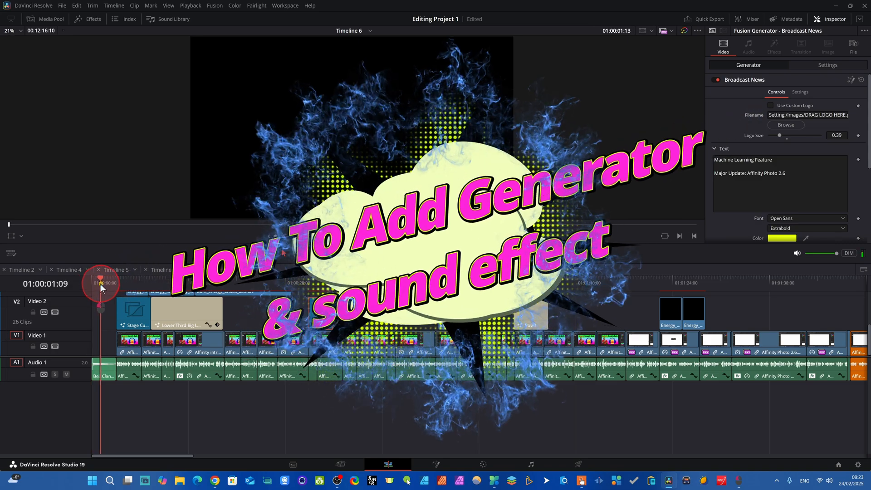
pyautogui.moveTo(100, 284); pyautogui.dragTo(94, 282)
pyautogui.moveTo(100, 369); pyautogui.dragTo(134, 433)
pyautogui.moveTo(87, 279)
pyautogui.mouseDown()
pyautogui.moveTo(122, 282)
pyautogui.moveTo(89, 284)
pyautogui.mouseUp()
pyautogui.press('space')
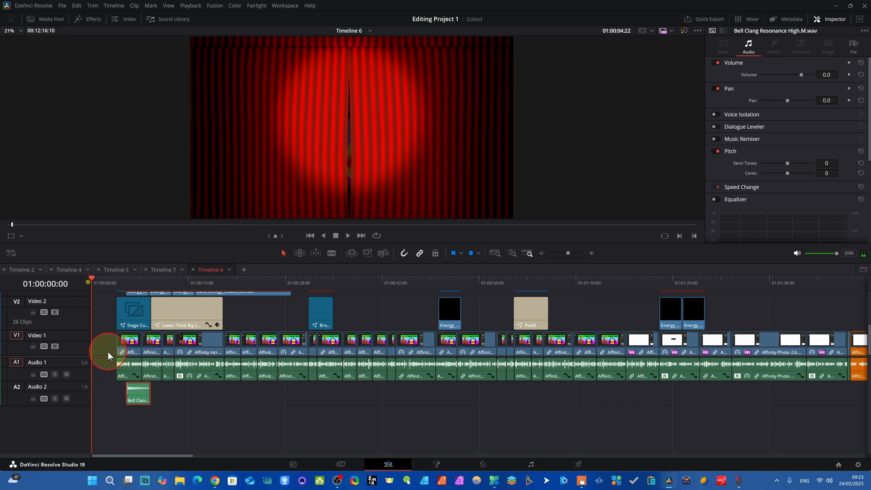
# Find the Broadcast News stinger among the generators and place it at the start of Video 1.
pyautogui.click(91, 24)
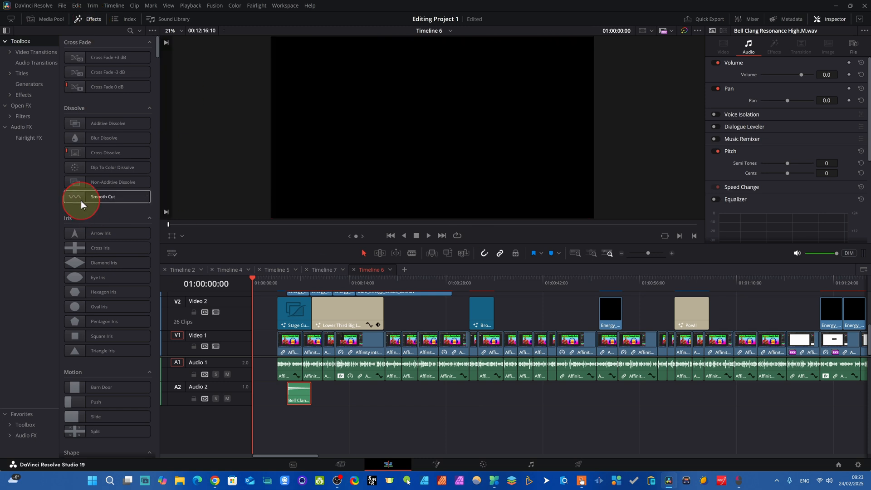
pyautogui.click(95, 349)
pyautogui.scroll(-10, 95, 355)
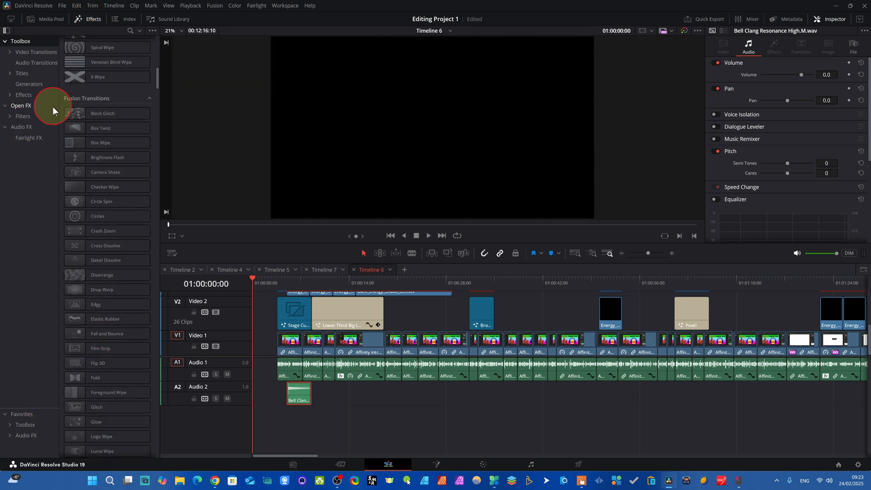
pyautogui.click(26, 85)
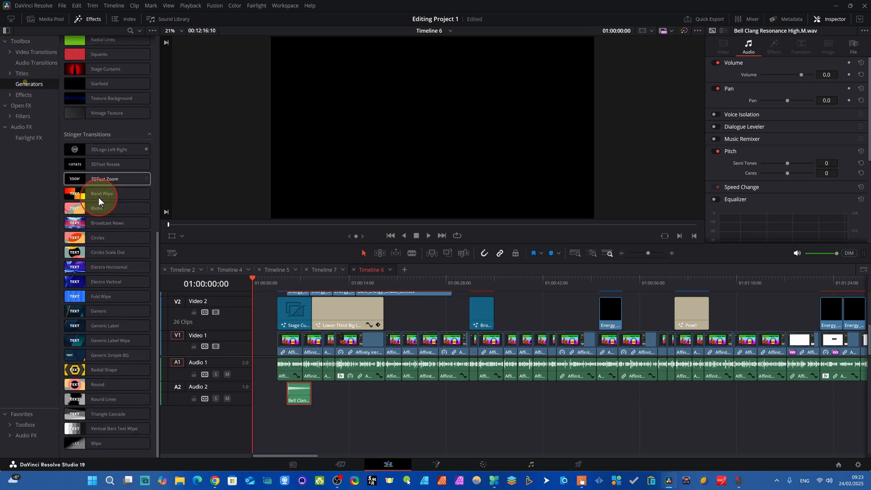
pyautogui.scroll(3, 107, 185)
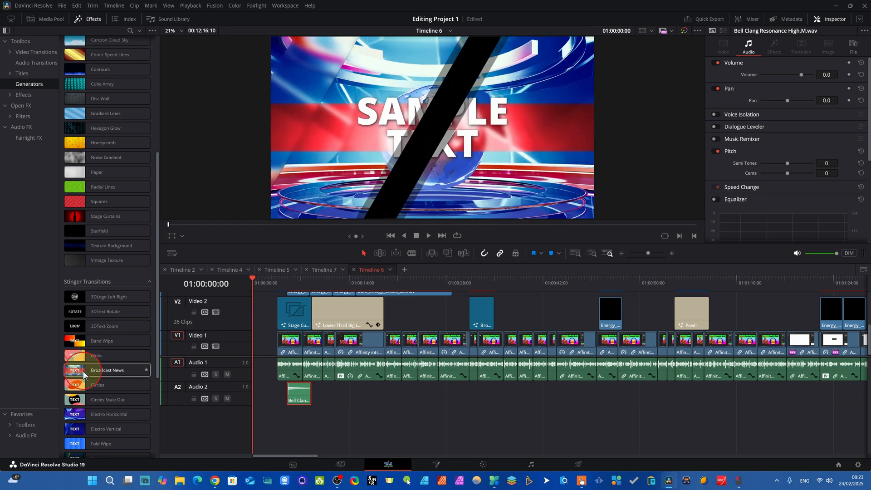
pyautogui.moveTo(77, 373); pyautogui.dragTo(253, 344)
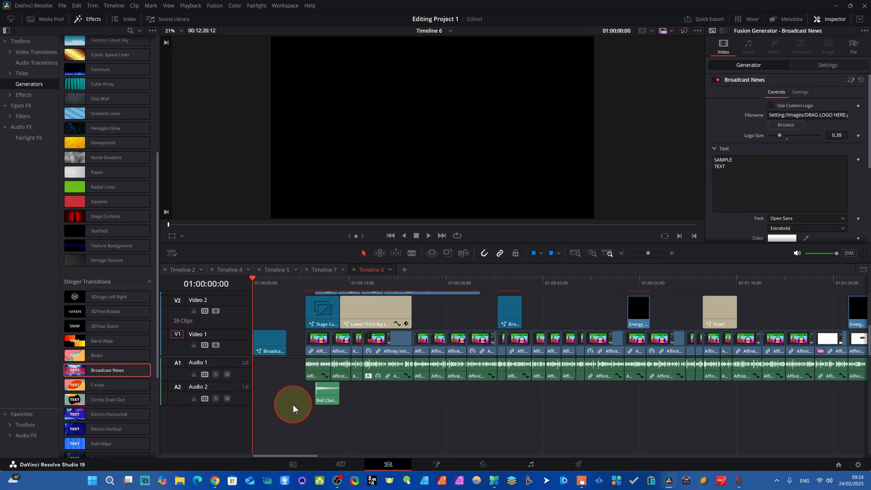
# Search the sound library for "bell" and place Bell Clang Resonance High at the timeline start on a new Audio 3 track.
pyautogui.click(171, 19)
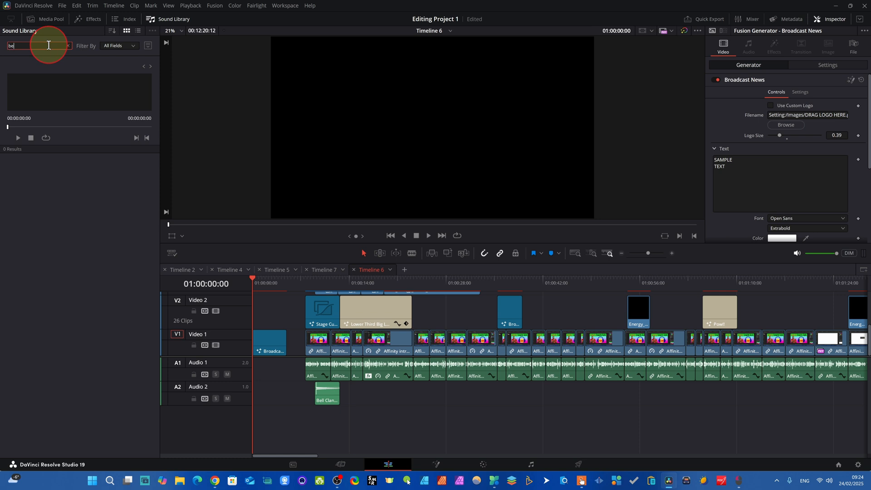
pyautogui.write('bell')
pyautogui.press('Return')
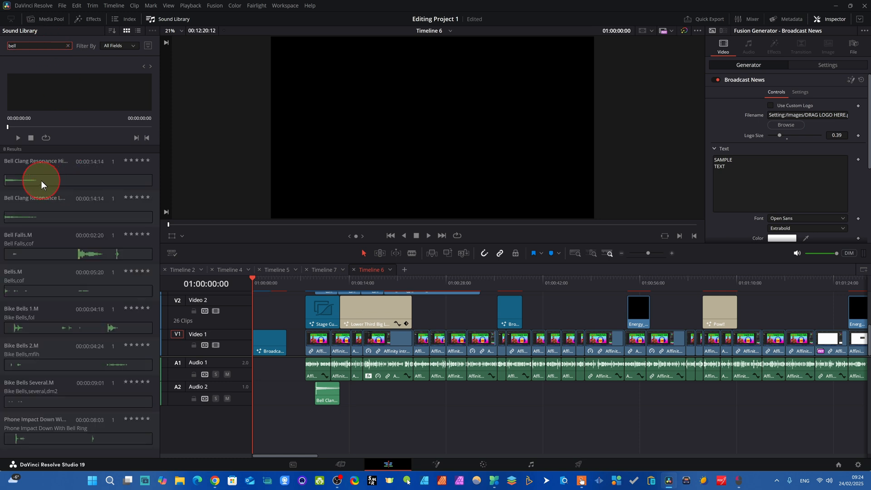
pyautogui.moveTo(42, 184); pyautogui.dragTo(254, 417)
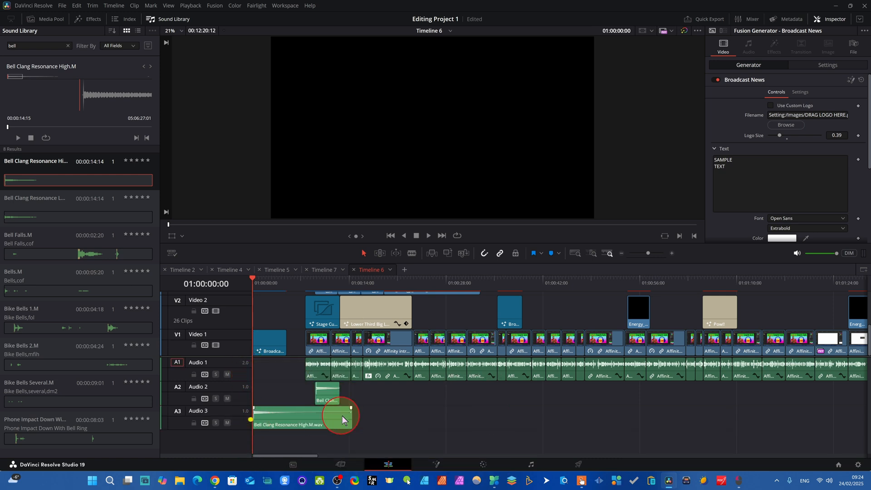
# Fit the bell sound on Audio 1 to the length of the Broadcast News clip and delete the gap before the following clips.
pyautogui.moveTo(339, 421); pyautogui.dragTo(263, 372)
pyautogui.click(272, 413)
pyautogui.moveTo(292, 374); pyautogui.dragTo(287, 374)
pyautogui.click(310, 420)
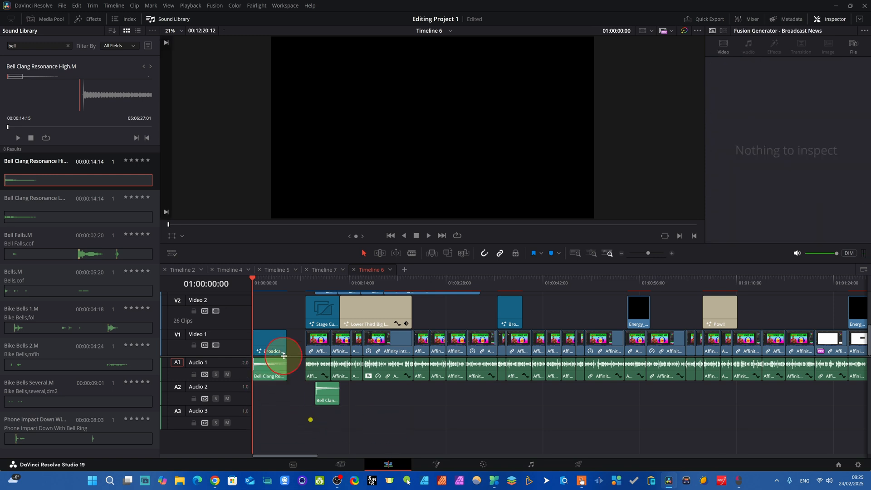
pyautogui.click(303, 338)
pyautogui.press('BackSpace')
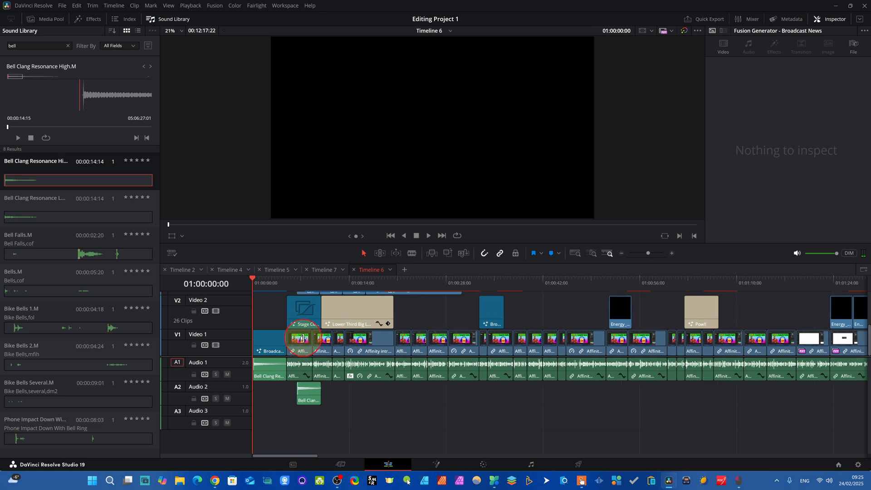
# Go to 01:00:01:25, select the opening Broadcast News clip, and place the text cursor in its title text.
pyautogui.moveTo(253, 277); pyautogui.dragTo(272, 280)
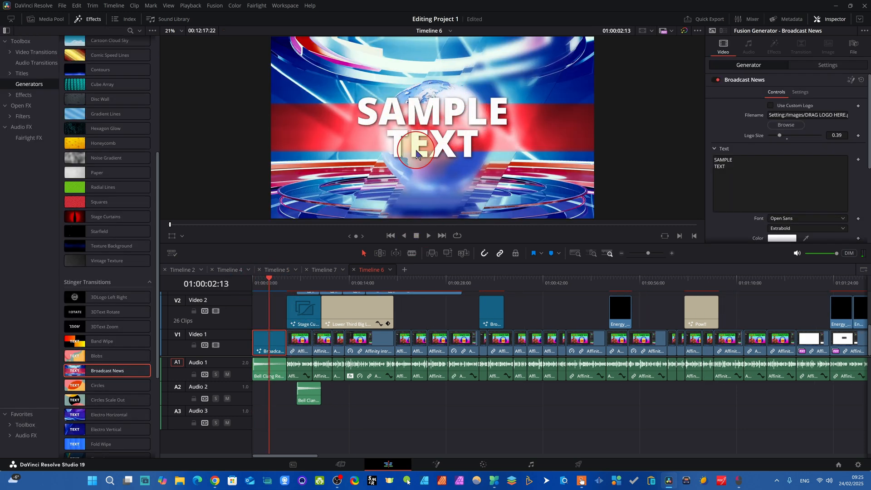
pyautogui.click(267, 342)
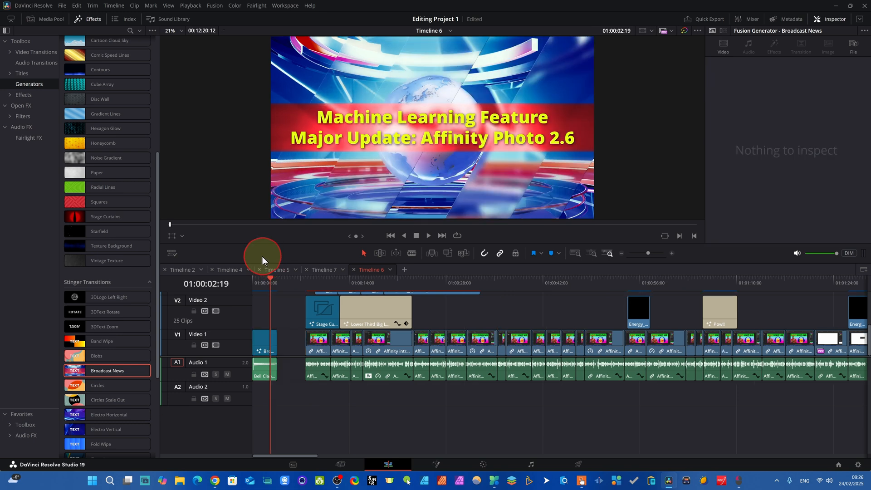
pyautogui.click(270, 283)
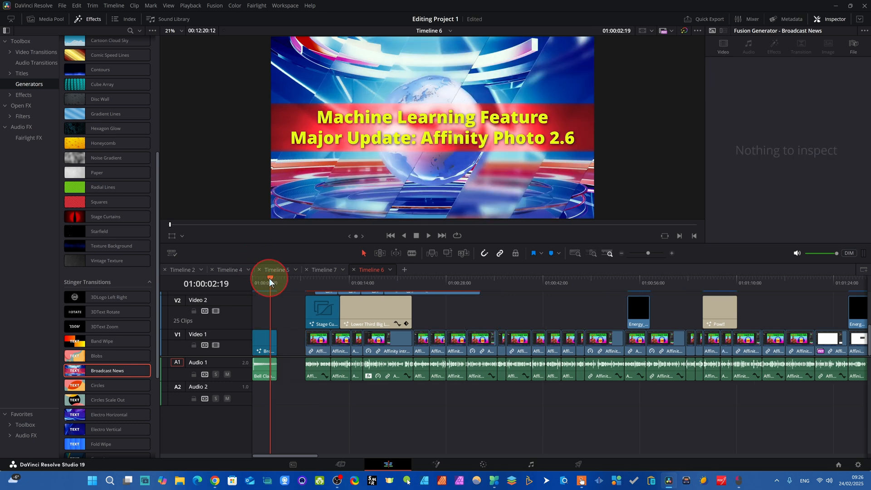
pyautogui.moveTo(270, 282); pyautogui.dragTo(266, 278)
pyautogui.click(267, 353)
pyautogui.click(262, 347)
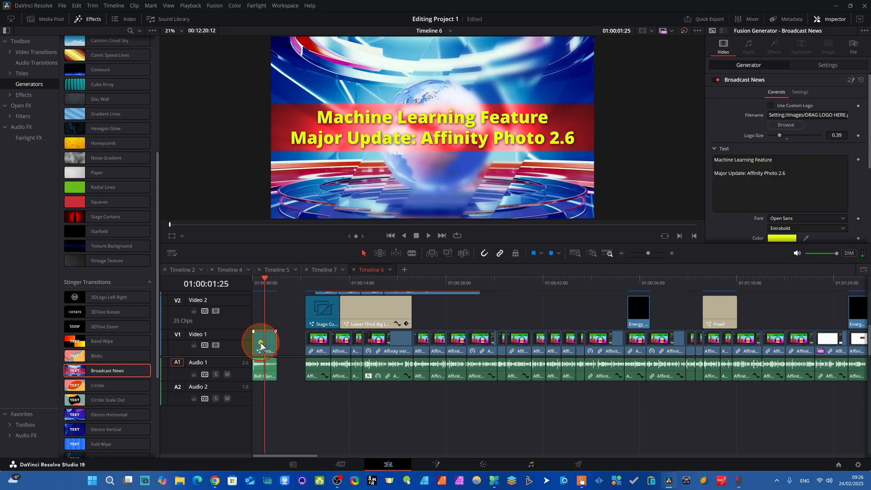
pyautogui.click(764, 159)
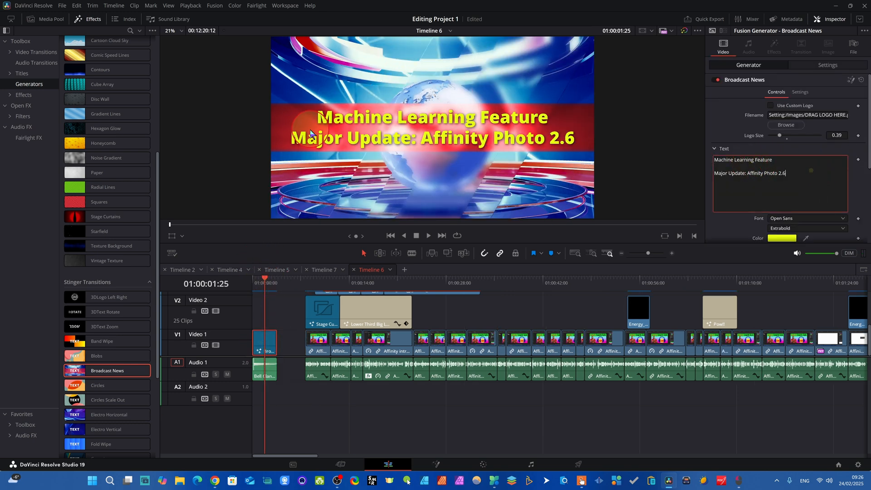
pyautogui.click(801, 200)
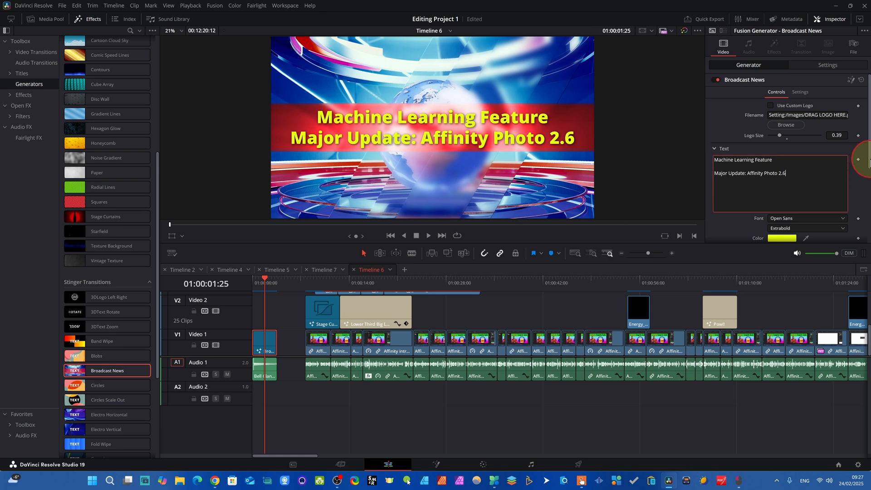
# Set the Broadcast News title's font style to Extrabold Italic.
pyautogui.scroll(-2, 870, 161)
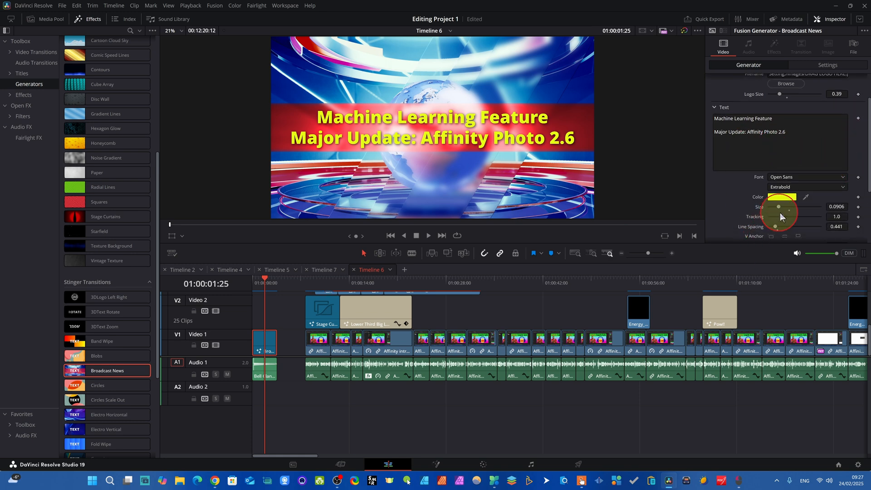
pyautogui.click(833, 186)
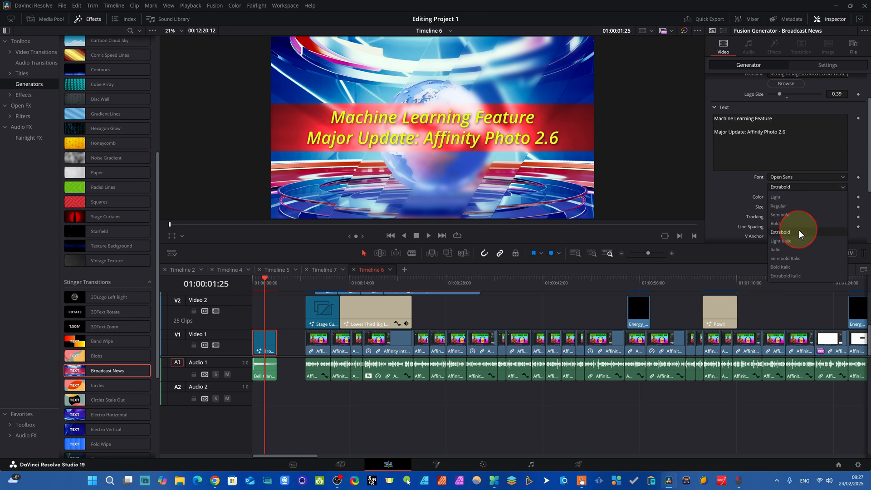
pyautogui.click(782, 274)
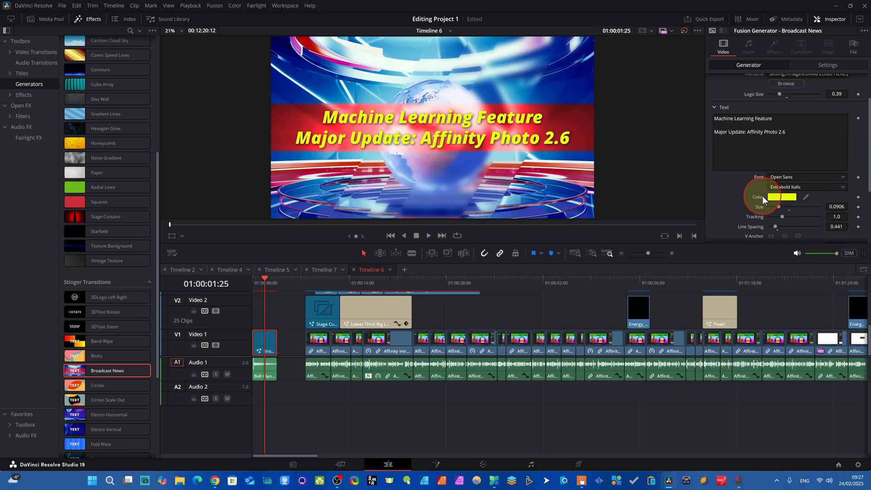
# Change the title text's colour to bright green #7dff19.
pyautogui.click(783, 197)
pyautogui.moveTo(499, 195)
pyautogui.mouseDown()
pyautogui.moveTo(443, 194)
pyautogui.moveTo(498, 200)
pyautogui.moveTo(494, 186)
pyautogui.mouseUp()
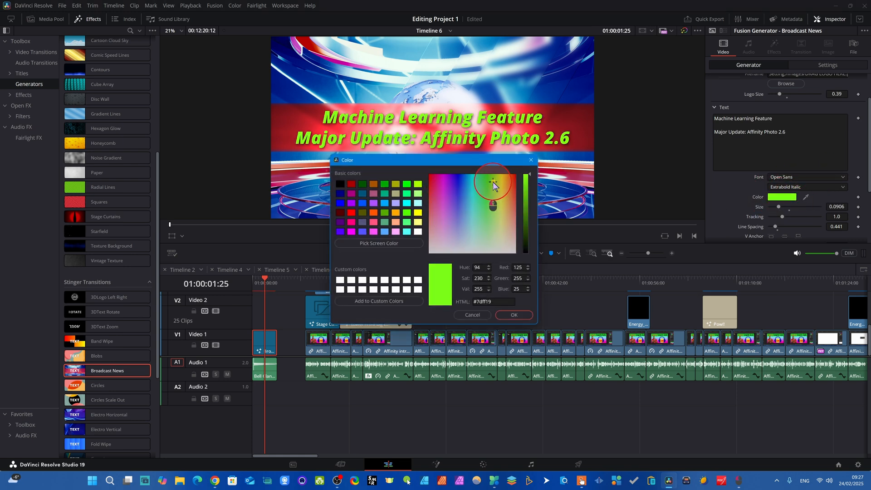
pyautogui.click(509, 313)
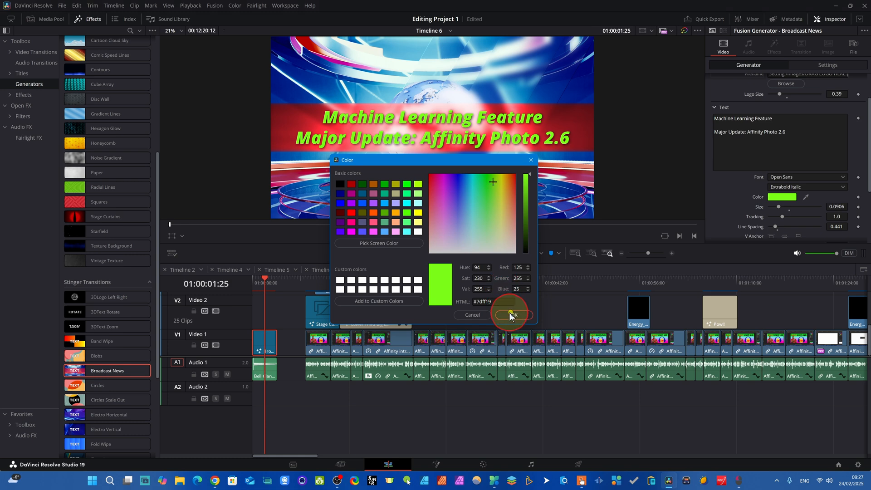
# Increase the title text's tracking to about 1.102.
pyautogui.moveTo(867, 187); pyautogui.dragTo(862, 216)
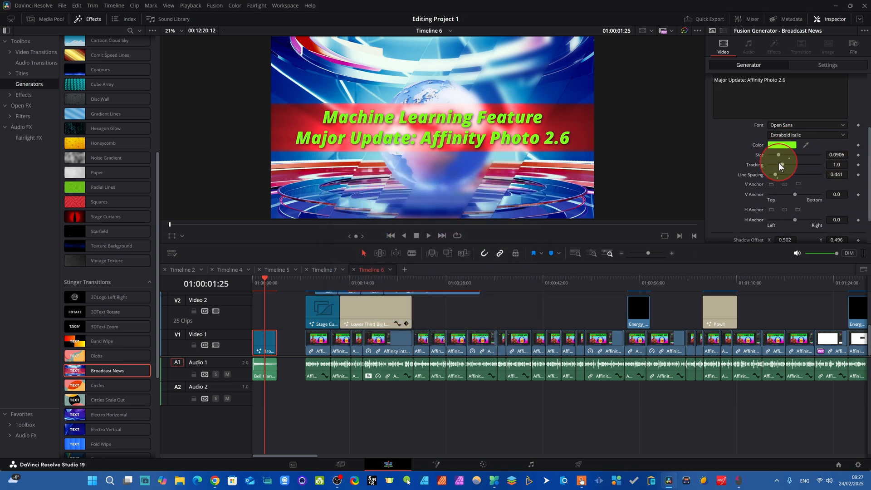
pyautogui.moveTo(778, 163); pyautogui.dragTo(783, 164)
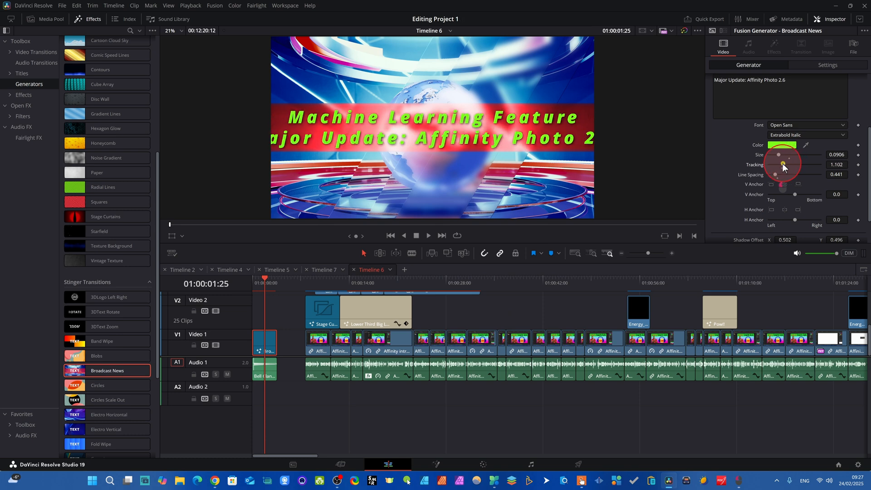
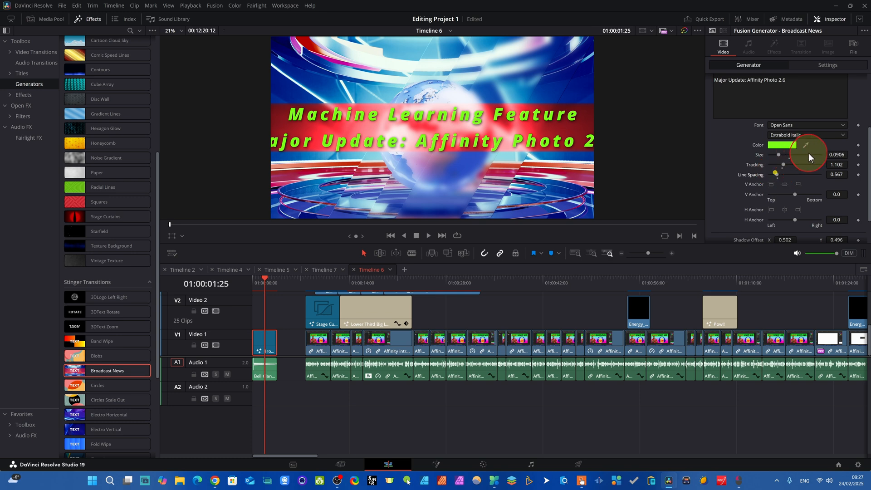
# Set the title text's tracking to 1.0 and its line spacing to about 0.441.
pyautogui.moveTo(782, 154); pyautogui.dragTo(775, 154)
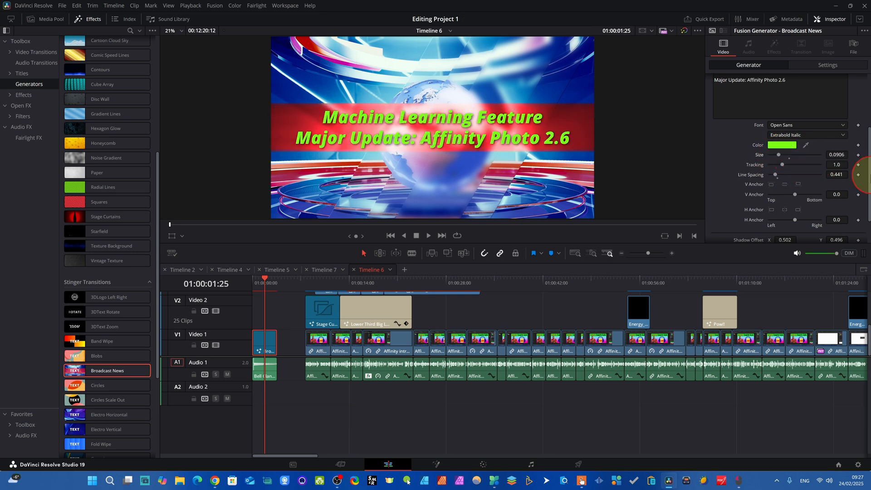
# Try a purple-pink colour for the title's background box and a different clip zoom.
pyautogui.moveTo(869, 172); pyautogui.dragTo(869, 203)
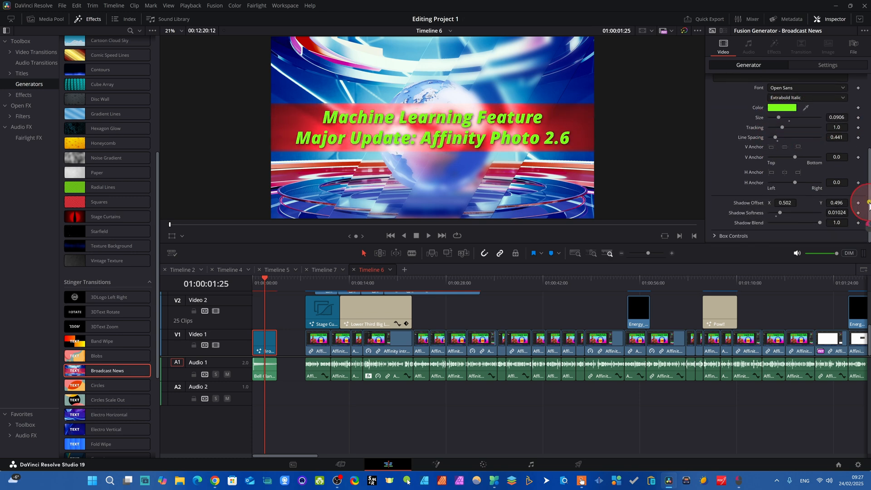
pyautogui.click(714, 235)
pyautogui.moveTo(865, 183); pyautogui.dragTo(870, 230)
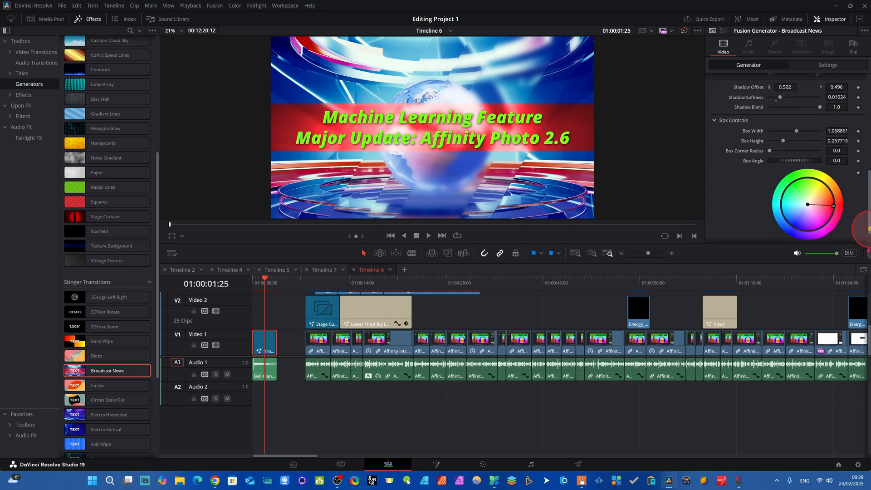
pyautogui.moveTo(831, 202); pyautogui.dragTo(813, 184)
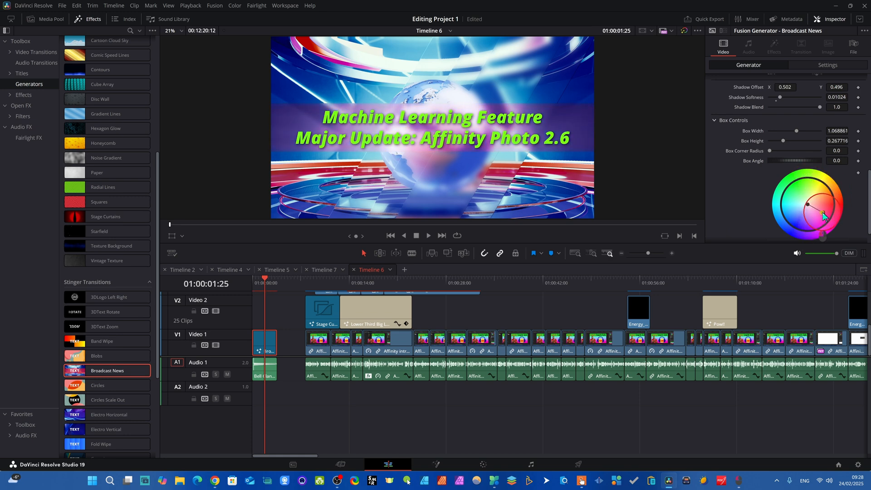
pyautogui.moveTo(826, 200); pyautogui.dragTo(867, 105)
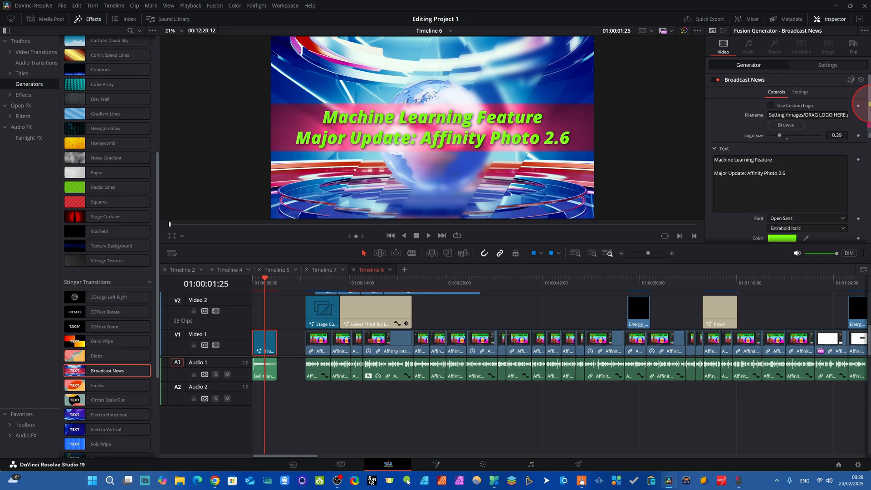
pyautogui.click(824, 66)
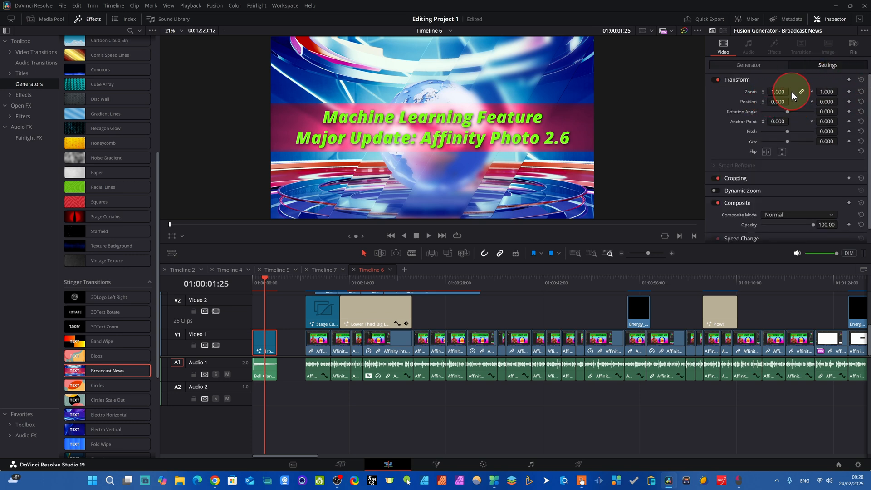
pyautogui.moveTo(773, 92); pyautogui.dragTo(777, 92)
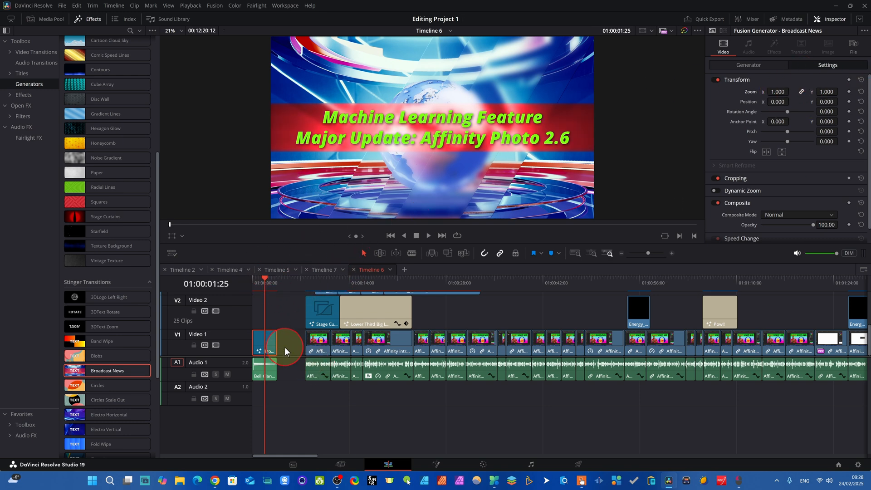
# Ripple-delete the empty gap between the opening Broadcast News clip and the first Affinity clip.
pyautogui.scroll(-5, 81, 346)
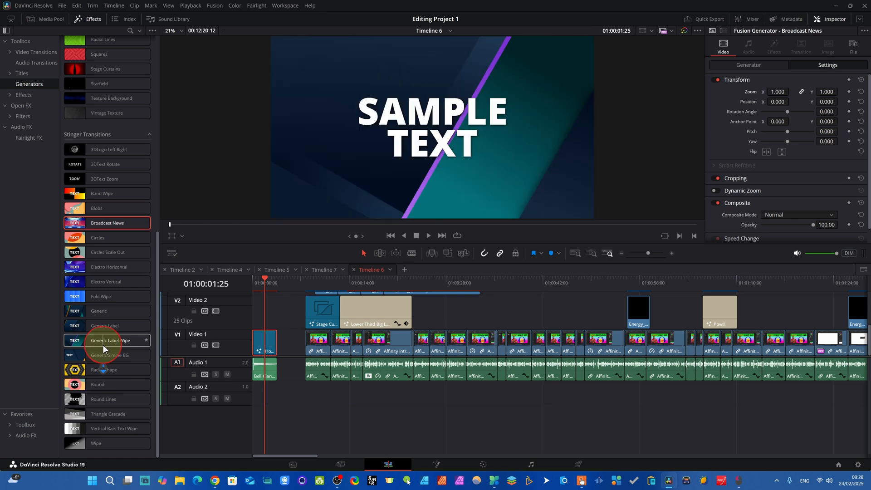
pyautogui.scroll(12, 102, 345)
pyautogui.scroll(-12, 98, 334)
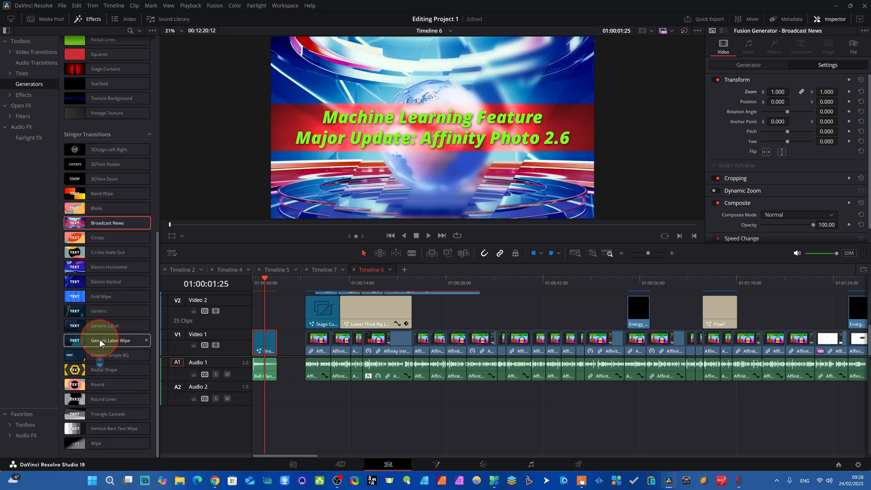
pyautogui.click(290, 345)
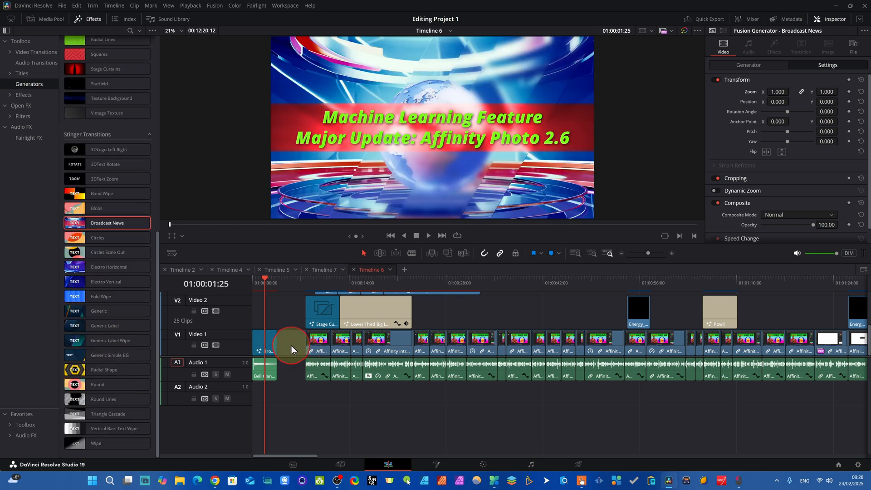
pyautogui.press('Delete')
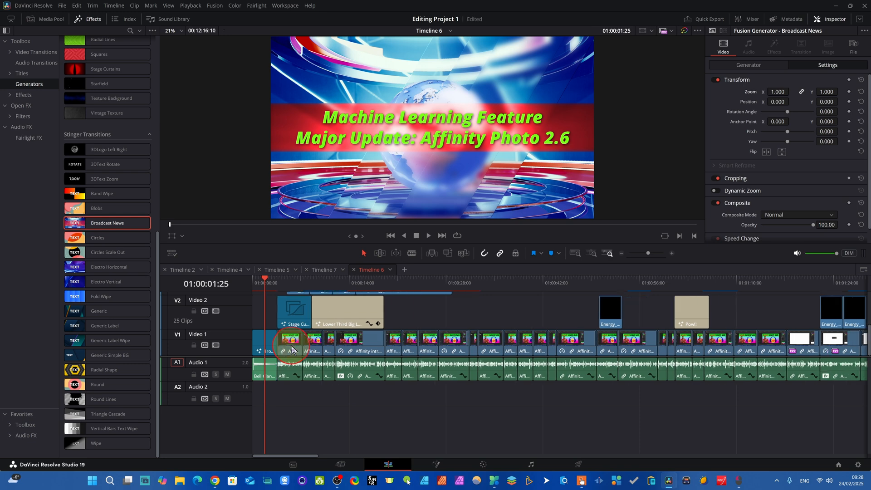
# Play the timeline from 01:00:02:24 to preview the title running into the Stage Curtains effect.
pyautogui.moveTo(266, 278); pyautogui.dragTo(272, 312)
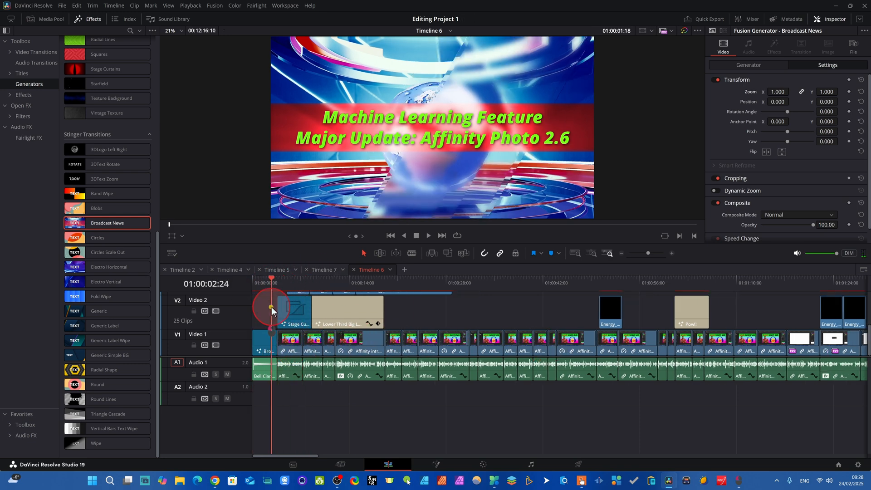
pyautogui.press('space')
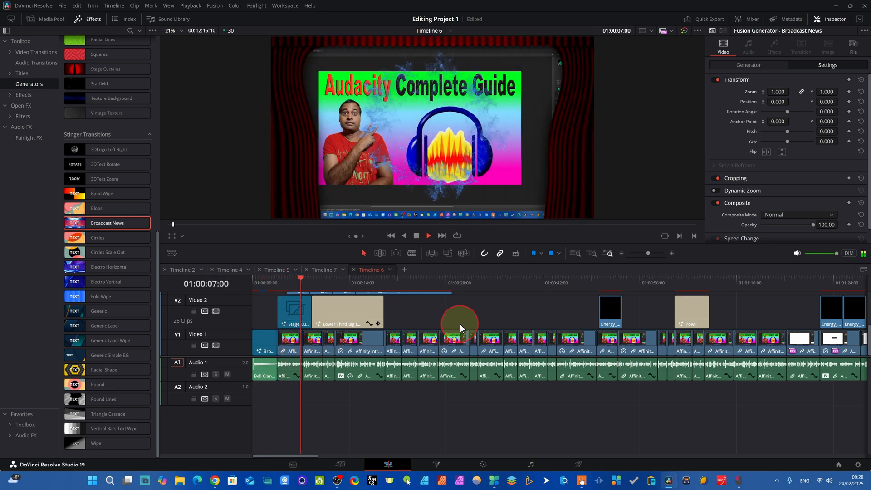
pyautogui.press('space')
# Move the Stage Curtains clip from the start of Video 2 to the empty space after the Lower Third title.
pyautogui.moveTo(302, 282); pyautogui.dragTo(286, 290)
pyautogui.click(293, 323)
pyautogui.moveTo(293, 320); pyautogui.dragTo(491, 318)
# Add a new Stage Curtains generator on Video 2, starting where the Broadcast News clip ends.
pyautogui.scroll(5, 104, 77)
pyautogui.scroll(1, 102, 83)
pyautogui.scroll(-1, 113, 204)
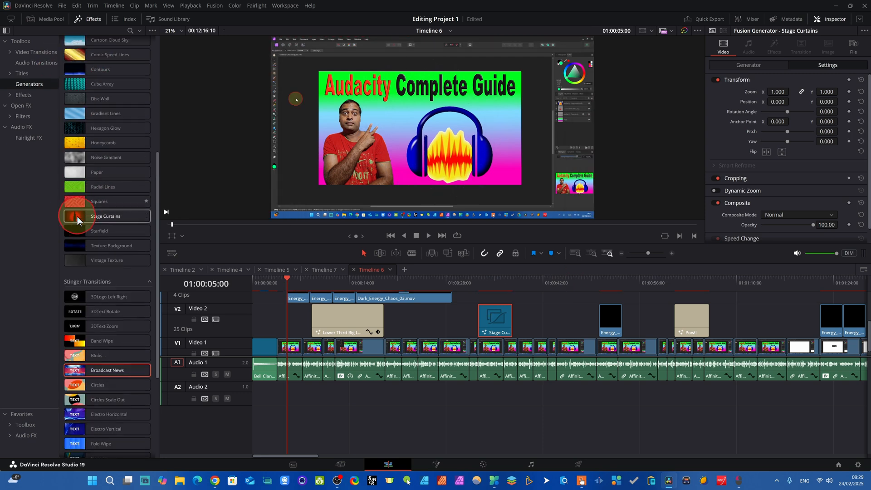
pyautogui.moveTo(86, 217)
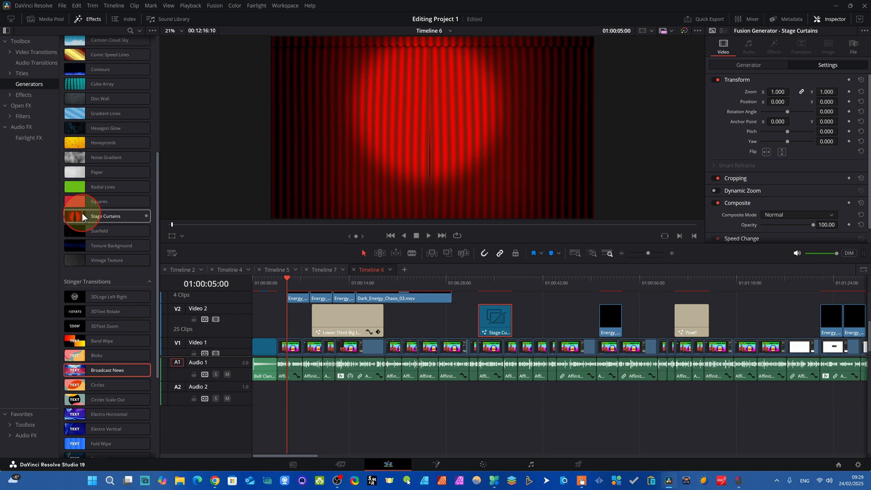
pyautogui.moveTo(80, 214); pyautogui.dragTo(282, 332)
# Play the opening of the timeline to preview the newly placed Stage Curtains.
pyautogui.moveTo(284, 283); pyautogui.dragTo(266, 284)
pyautogui.press('space')
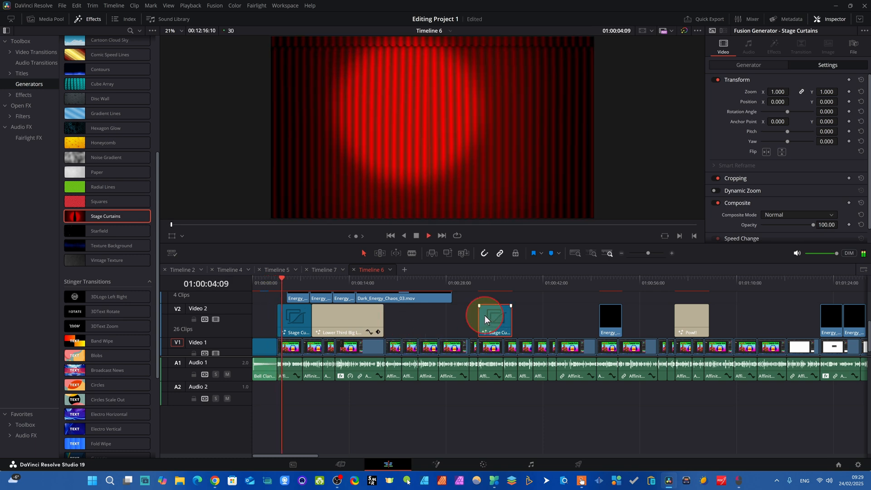
pyautogui.click(414, 237)
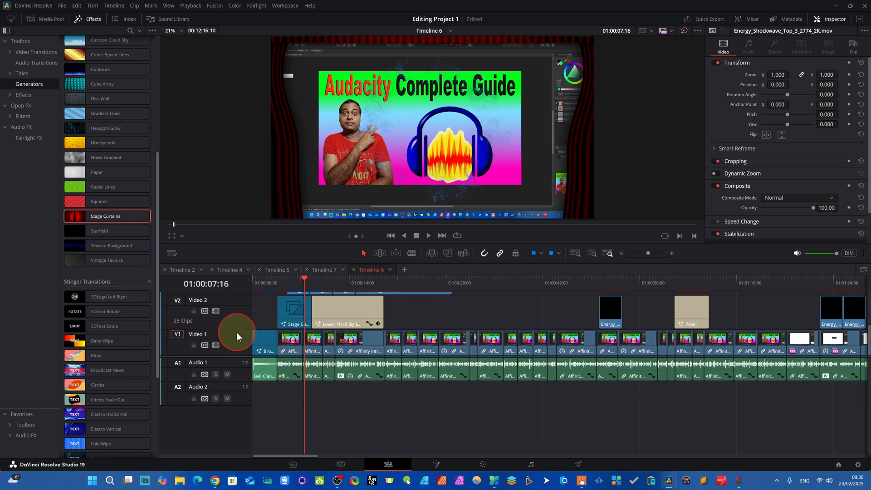
# Reduce the Video 1 track height to expose the overlay clips above, and play the opening from 01:00:06:02.
pyautogui.moveTo(236, 330)
pyautogui.mouseDown()
pyautogui.moveTo(238, 340)
pyautogui.moveTo(237, 294)
pyautogui.moveTo(240, 336)
pyautogui.moveTo(240, 301)
pyautogui.moveTo(243, 316)
pyautogui.mouseUp()
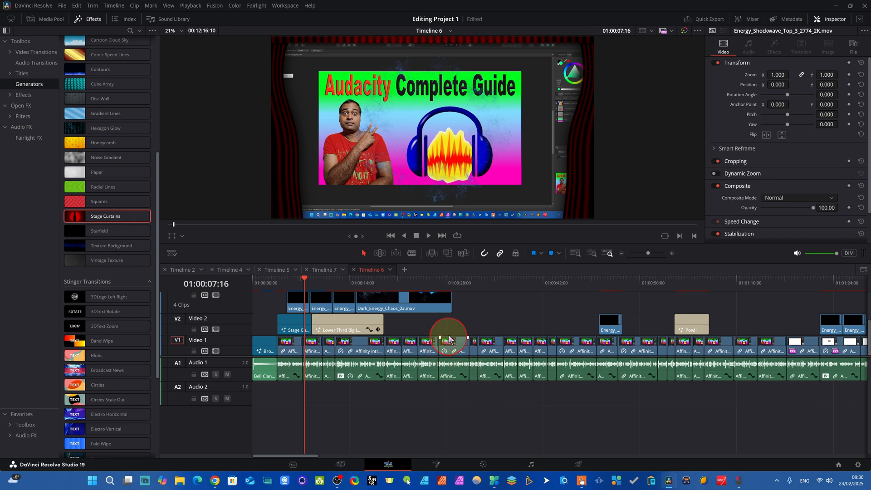
pyautogui.moveTo(279, 289); pyautogui.dragTo(294, 295)
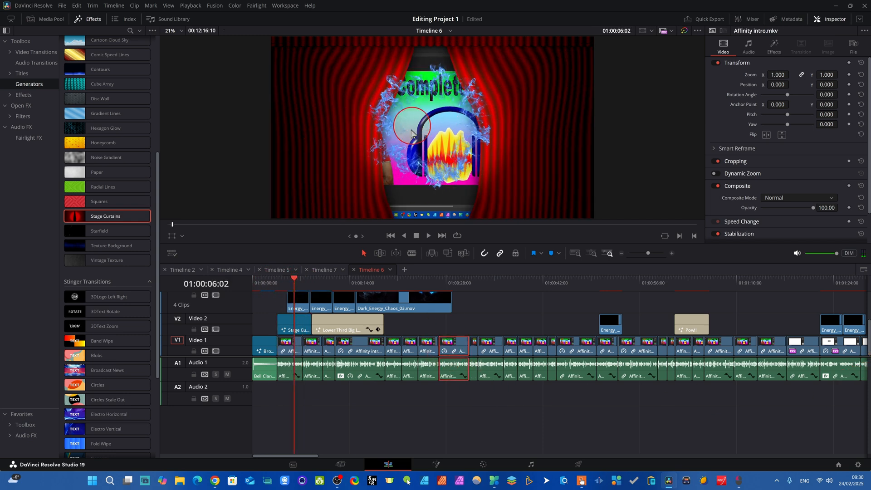
pyautogui.click(428, 235)
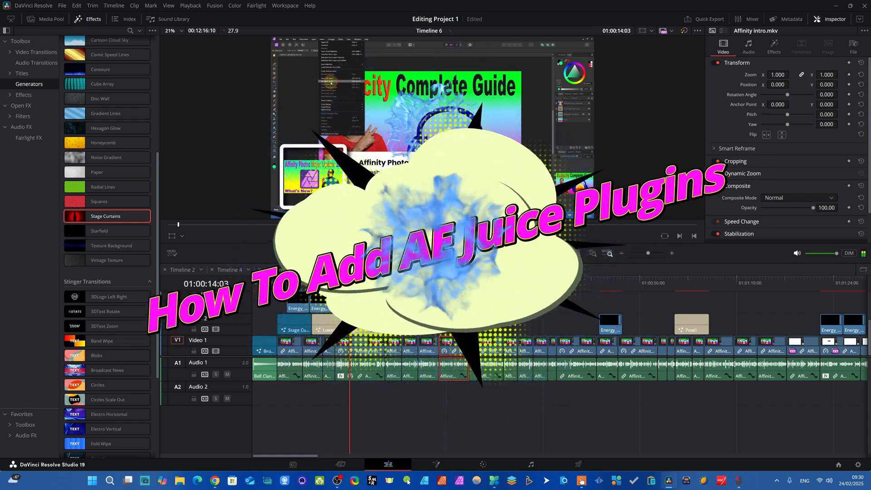
pyautogui.click(416, 236)
# Review the energy overlays up to 01:00:23:21, and return to the lower third at 01:00:16:15.
pyautogui.click(598, 275)
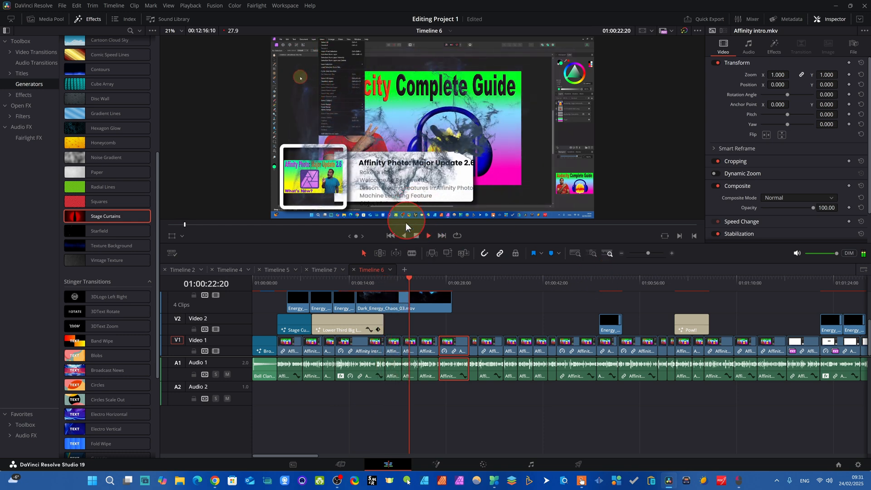
pyautogui.click(416, 235)
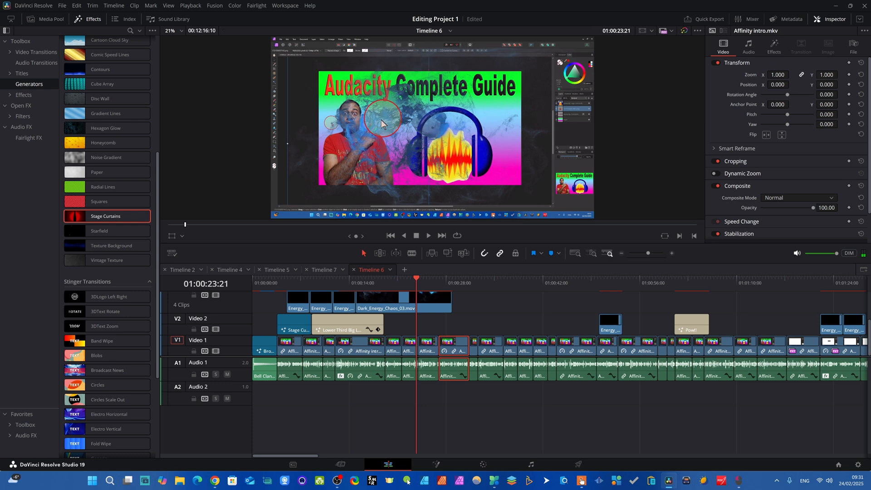
pyautogui.moveTo(416, 284); pyautogui.dragTo(366, 286)
pyautogui.click(410, 237)
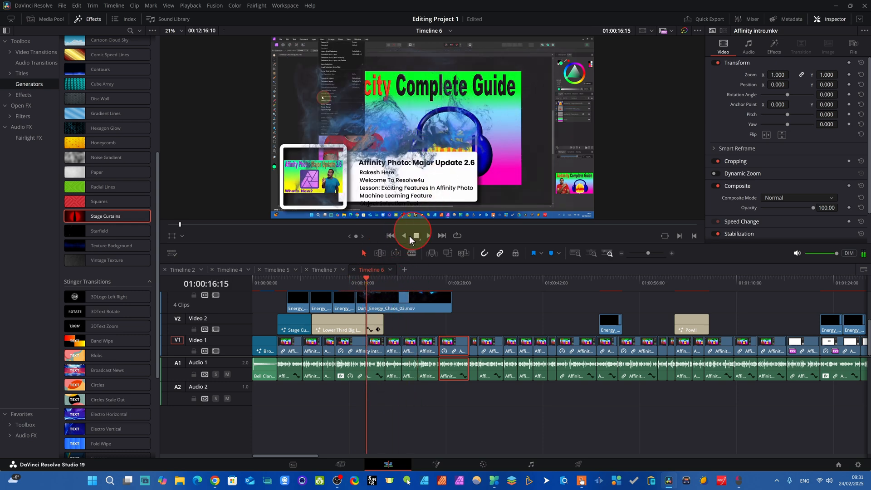
# Show the media pool without the effects library and open the AI juice plugin bin.
pyautogui.click(50, 21)
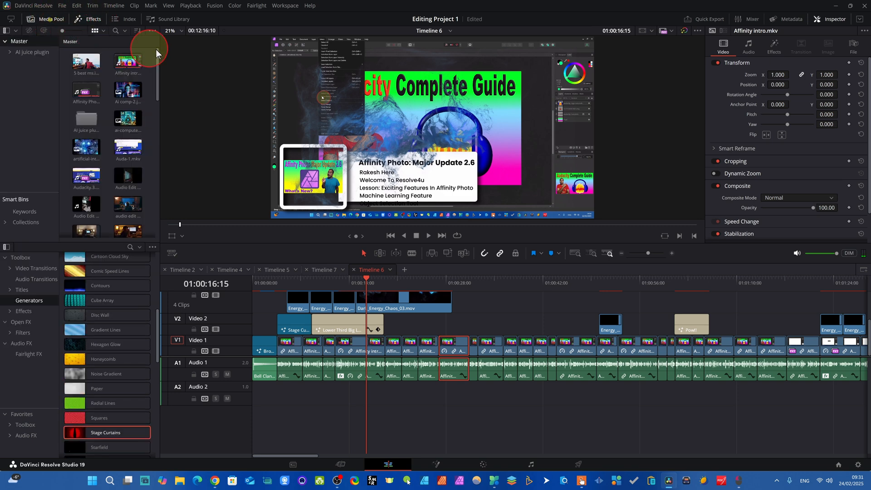
pyautogui.click(93, 20)
pyautogui.click(84, 131)
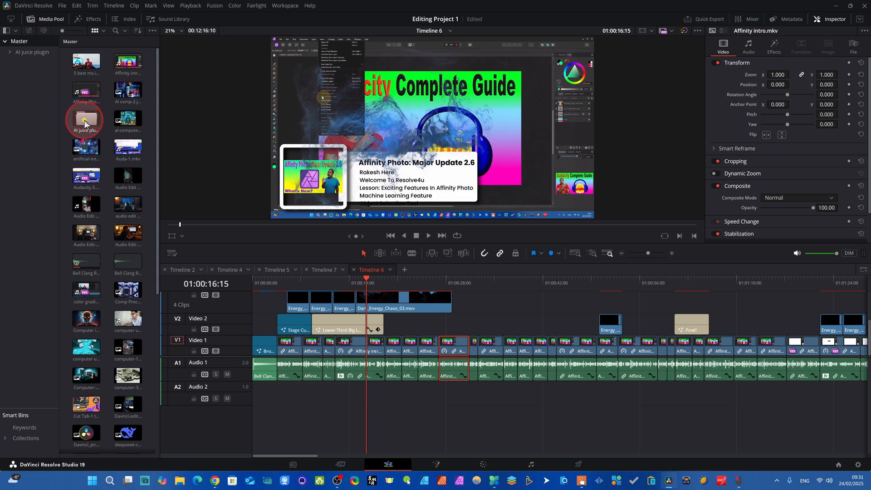
pyautogui.doubleClick(85, 122)
# Try Atmospheric_Fog_01.mov on Video 2 after the Lower Third title and check it at 01:00:39:20.
pyautogui.click(127, 120)
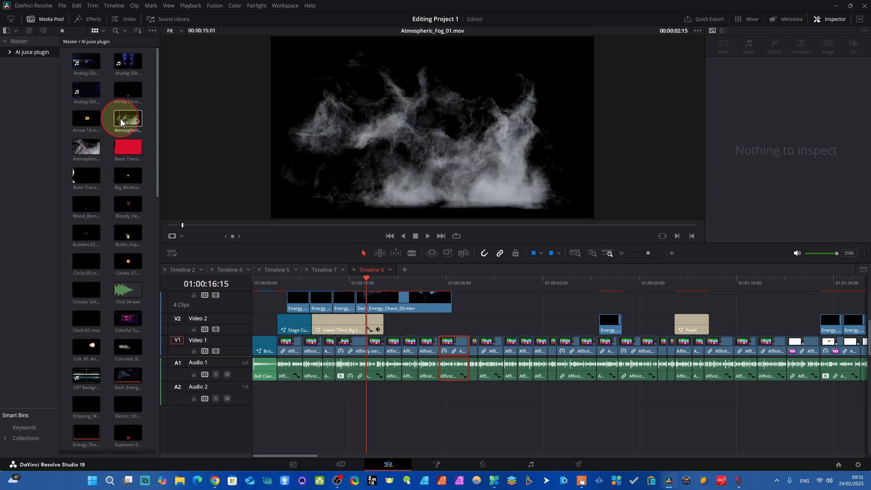
pyautogui.moveTo(128, 119)
pyautogui.mouseDown()
pyautogui.moveTo(381, 285)
pyautogui.moveTo(484, 322)
pyautogui.moveTo(472, 316)
pyautogui.mouseUp()
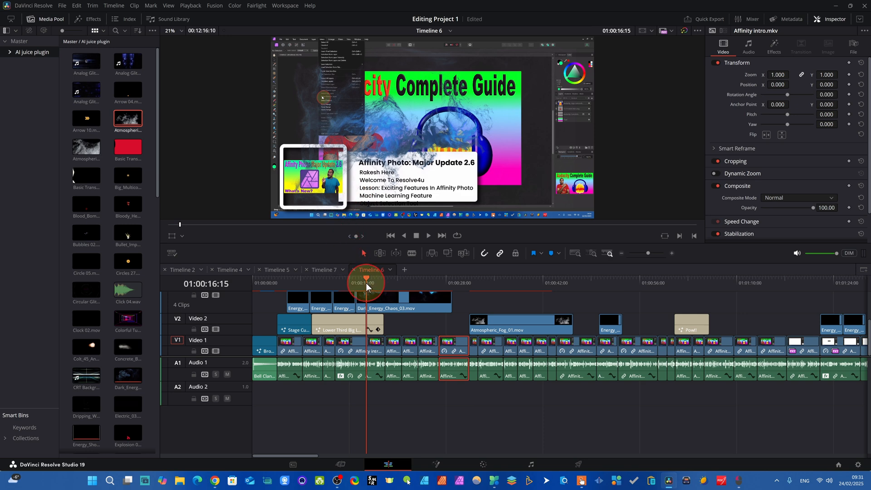
pyautogui.moveTo(366, 279); pyautogui.dragTo(527, 288)
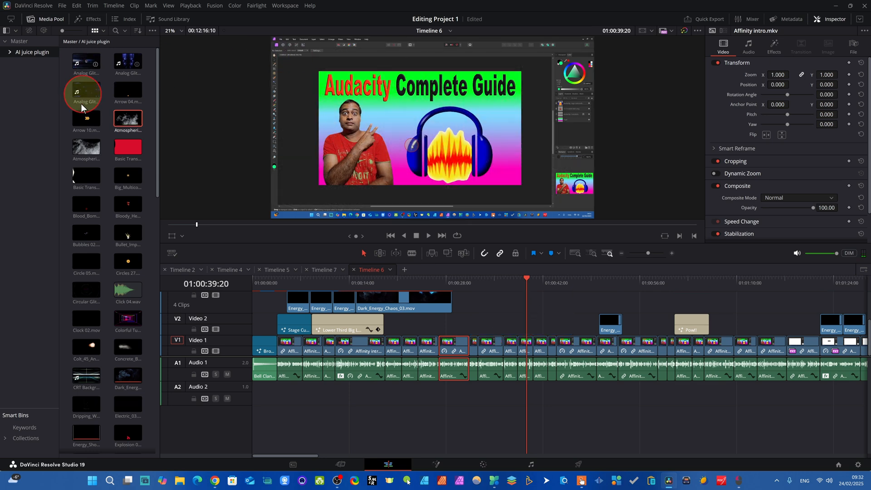
# Place Dark_Energy_Chaos_03.mov in the empty space on Video 2 and preview it up to 01:00:44:20.
pyautogui.moveTo(118, 376); pyautogui.dragTo(498, 303)
pyautogui.press('space')
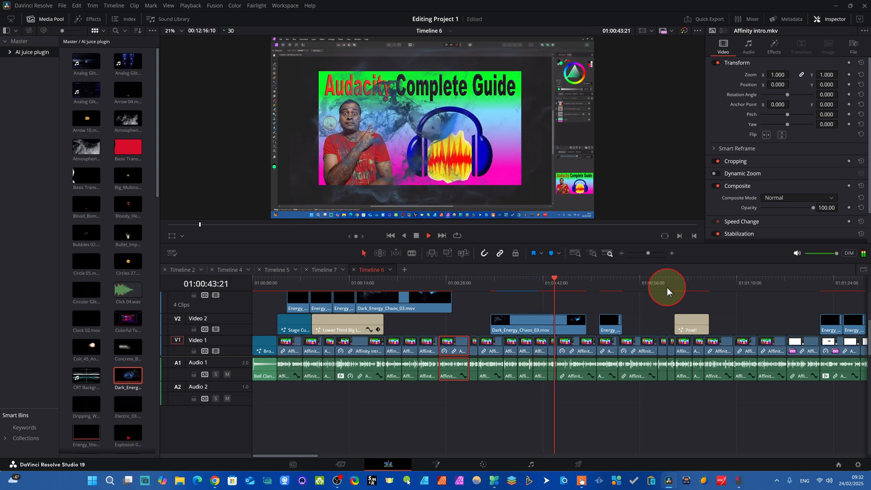
pyautogui.press('space')
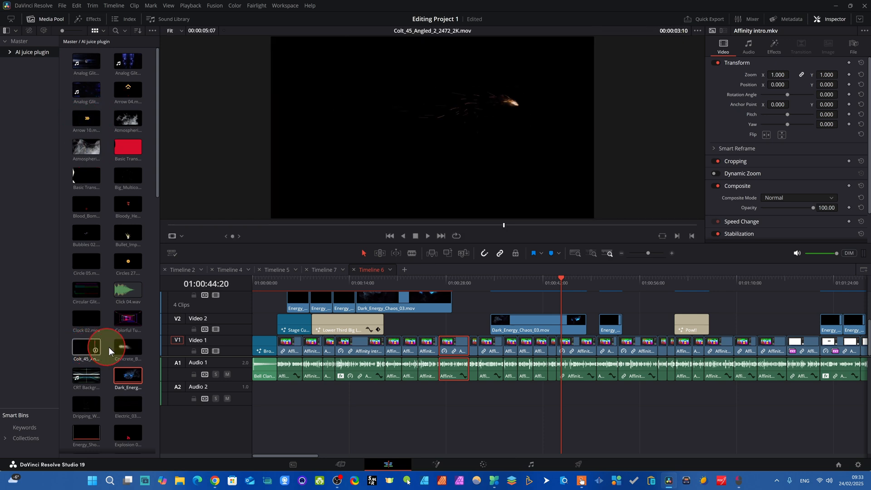
# Place Lingering_Fog_14_1193_2K.mov on Video 2 right after the Pow! title and check it at 01:01:07:29.
pyautogui.scroll(-6, 87, 373)
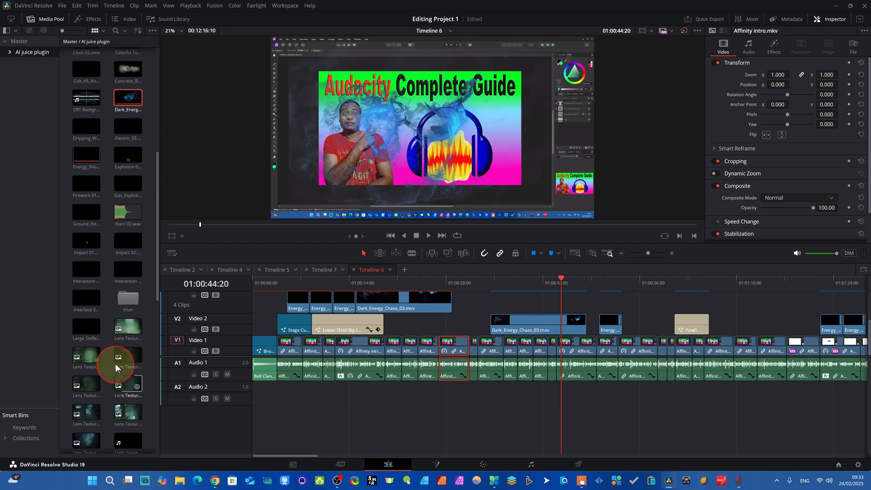
pyautogui.scroll(-3, 126, 361)
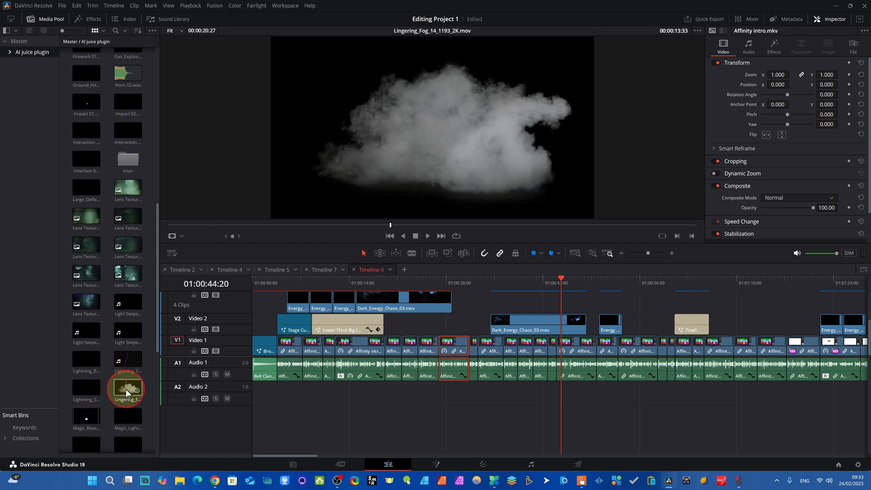
pyautogui.moveTo(121, 391); pyautogui.dragTo(599, 313)
pyautogui.moveTo(654, 309); pyautogui.dragTo(655, 328)
pyautogui.moveTo(521, 286); pyautogui.dragTo(676, 312)
pyautogui.moveTo(280, 453); pyautogui.dragTo(290, 456)
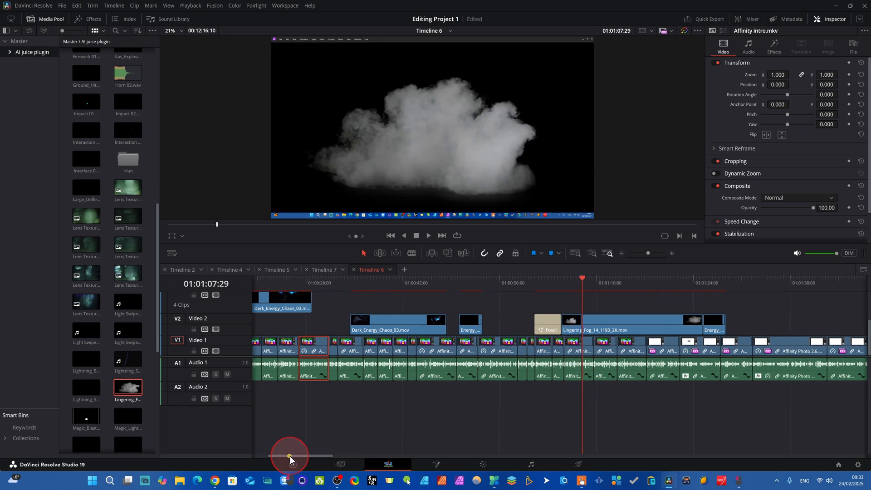
# Set the composite mode of Lingering_Fog_14_1193_2K.mov on Video 2 to Add, checking it at 01:01:09:20.
pyautogui.click(651, 323)
pyautogui.moveTo(582, 281)
pyautogui.mouseDown()
pyautogui.moveTo(607, 288)
pyautogui.moveTo(592, 284)
pyautogui.mouseUp()
pyautogui.click(612, 321)
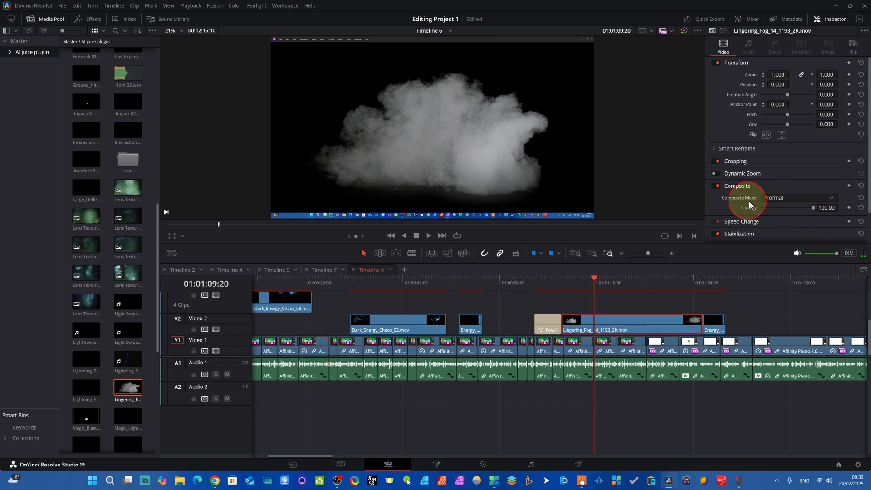
pyautogui.click(811, 199)
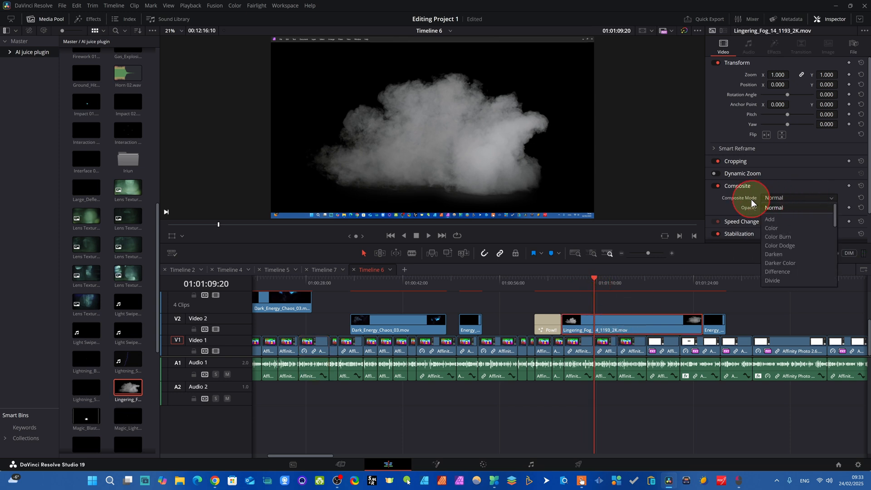
pyautogui.click(790, 183)
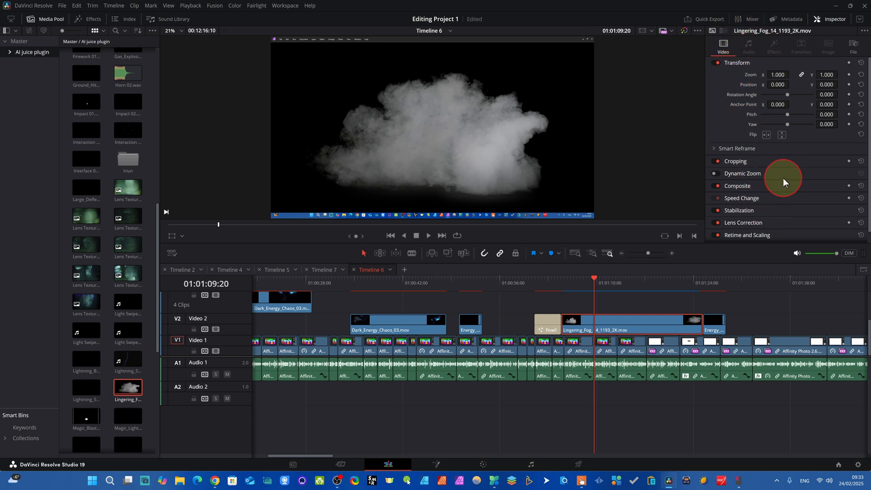
pyautogui.click(773, 187)
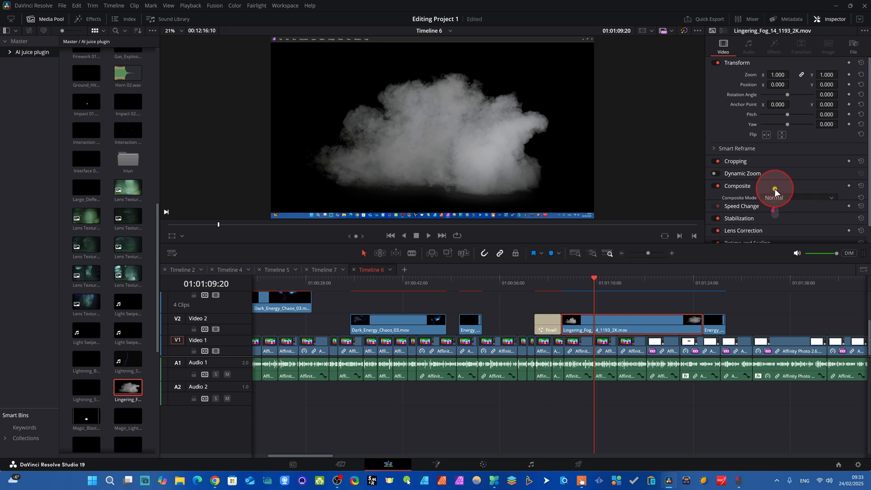
pyautogui.click(826, 199)
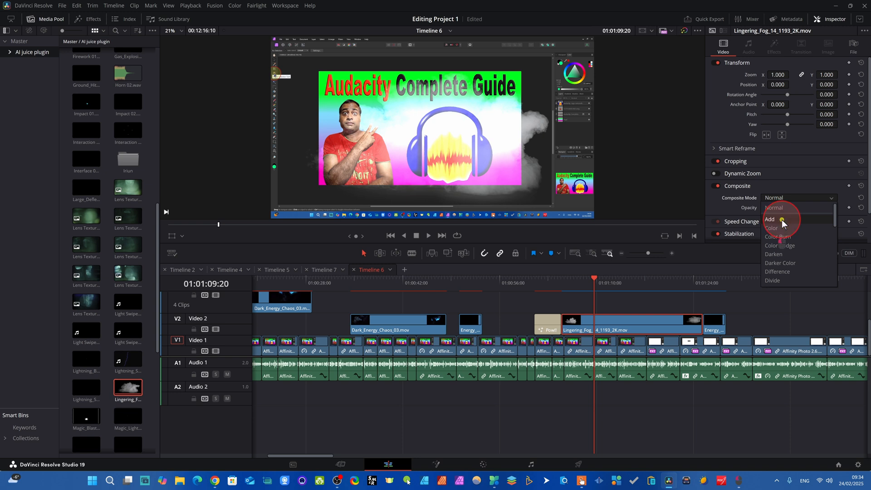
pyautogui.click(782, 220)
# Play the blended fog over the footage from 01:01:06:16.
pyautogui.moveTo(592, 280); pyautogui.dragTo(574, 282)
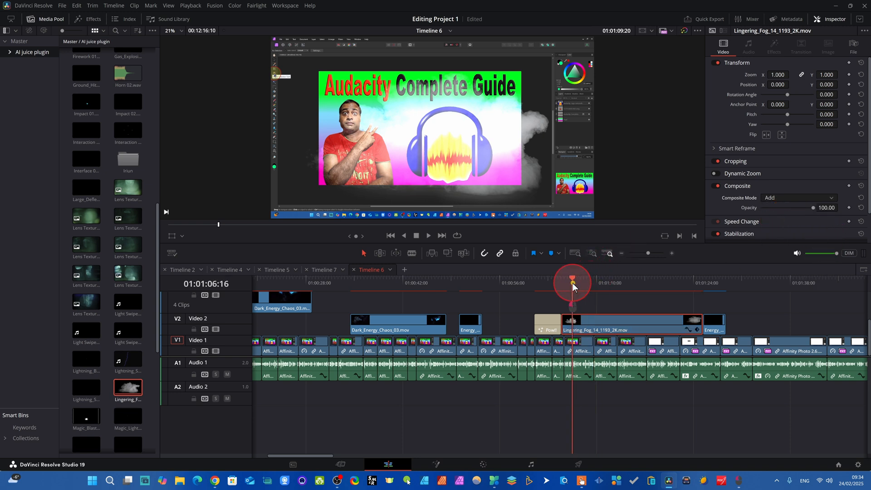
pyautogui.press('space')
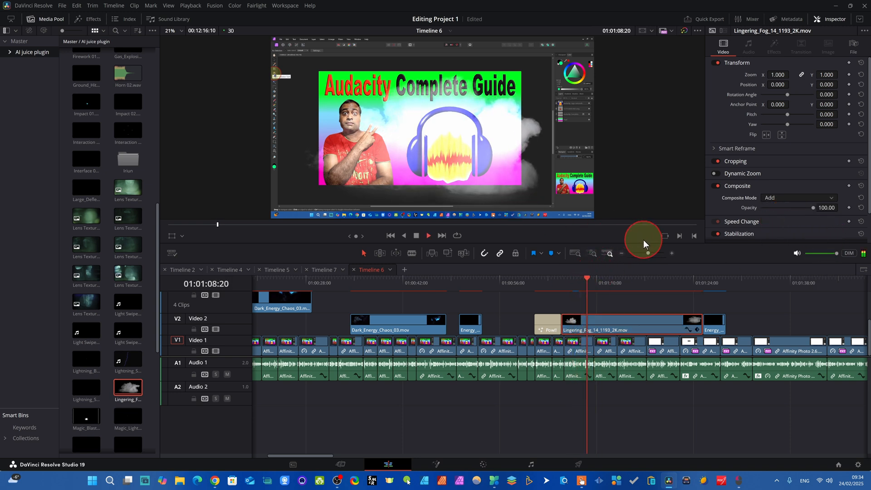
pyautogui.press('space')
# Move the Lingering_Fog clip along Video 2 to about 01:02:27, after the Energy clips, and preview it over the footage.
pyautogui.moveTo(597, 320); pyautogui.dragTo(765, 343)
pyautogui.moveTo(312, 457); pyautogui.dragTo(342, 449)
pyautogui.click(490, 327)
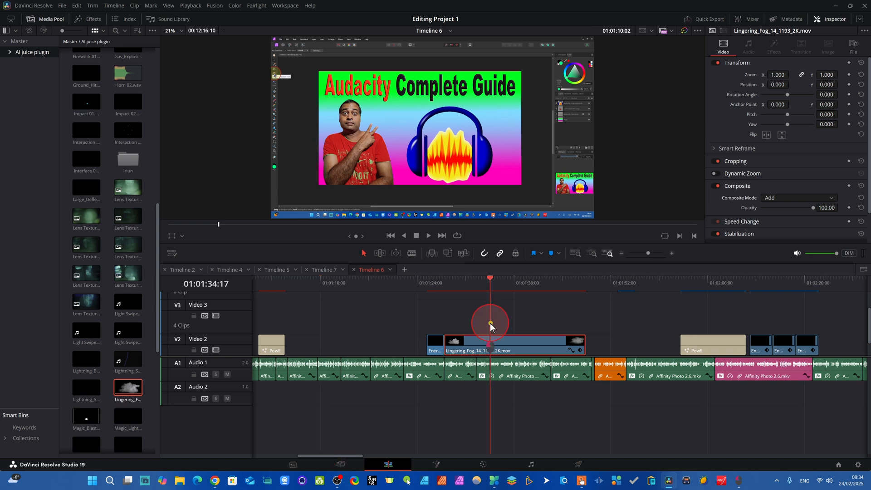
pyautogui.click(424, 247)
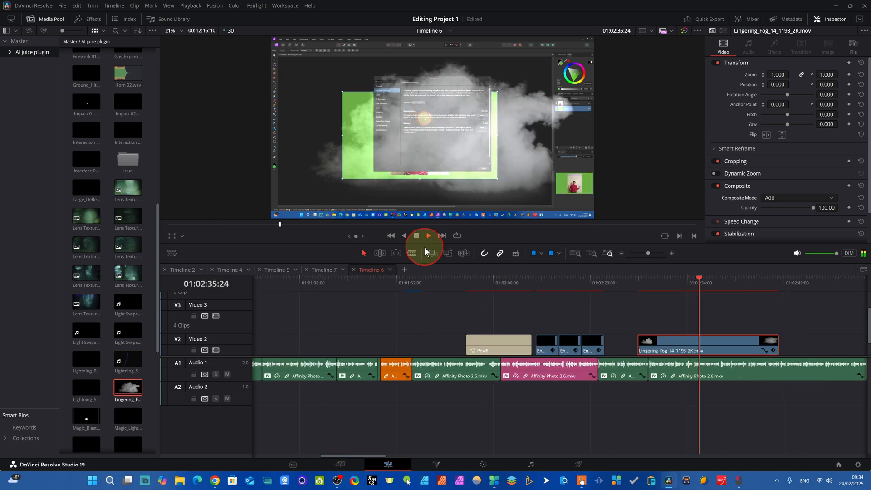
pyautogui.click(424, 247)
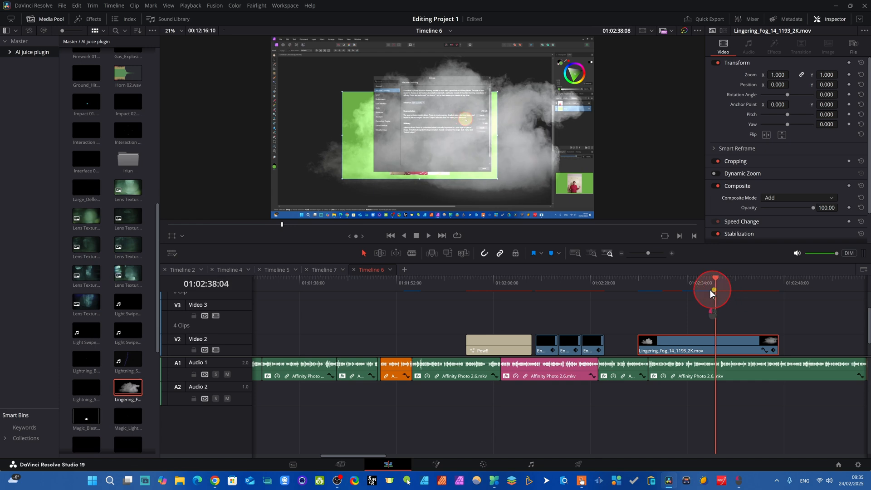
pyautogui.moveTo(717, 294); pyautogui.dragTo(641, 292)
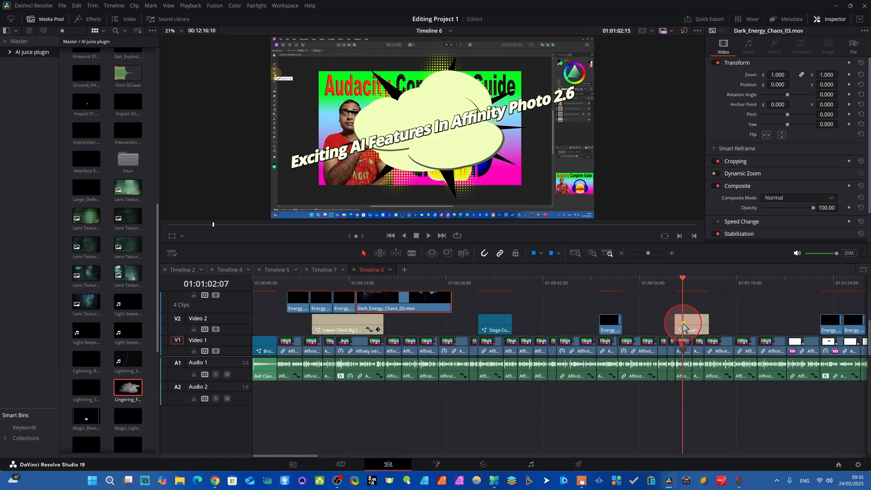
pyautogui.moveTo(683, 323)
pyautogui.mouseDown()
pyautogui.moveTo(692, 324)
pyautogui.moveTo(654, 323)
pyautogui.moveTo(692, 335)
pyautogui.mouseUp()
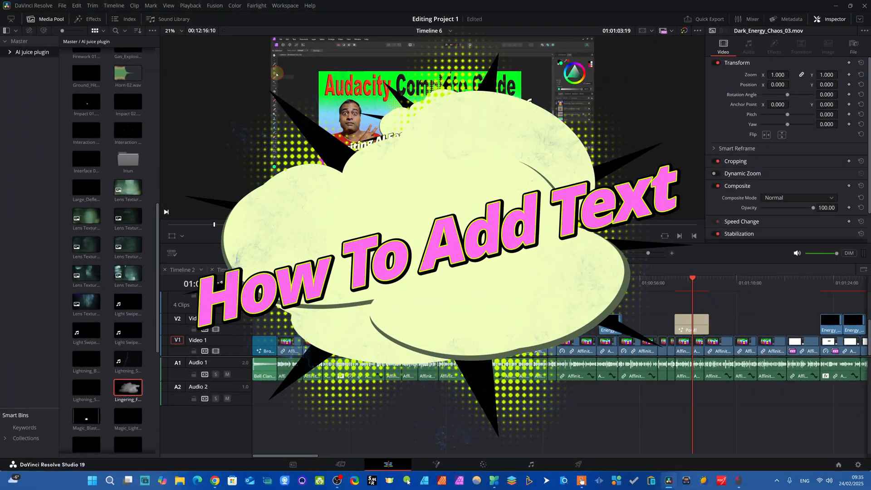
# Put the playhead at 01:00:56:10 and show the Titles category of the effects library instead of the media pool.
pyautogui.moveTo(693, 291); pyautogui.dragTo(642, 286)
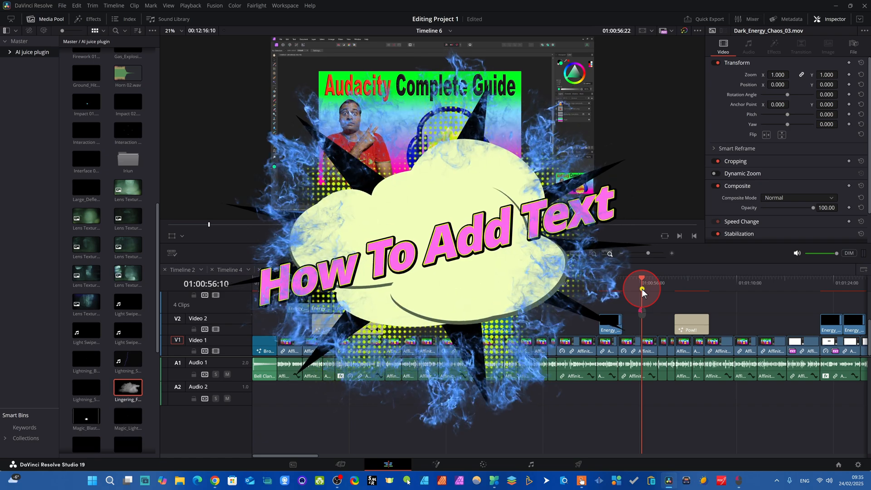
pyautogui.click(76, 21)
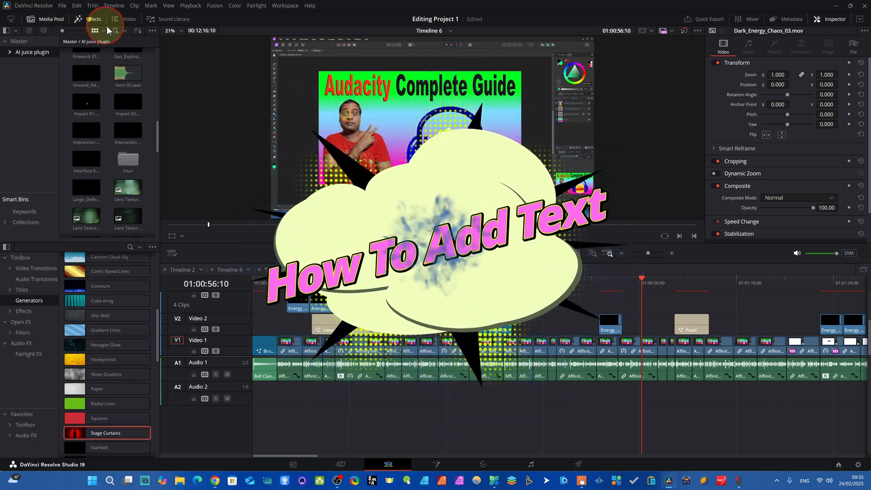
pyautogui.click(49, 17)
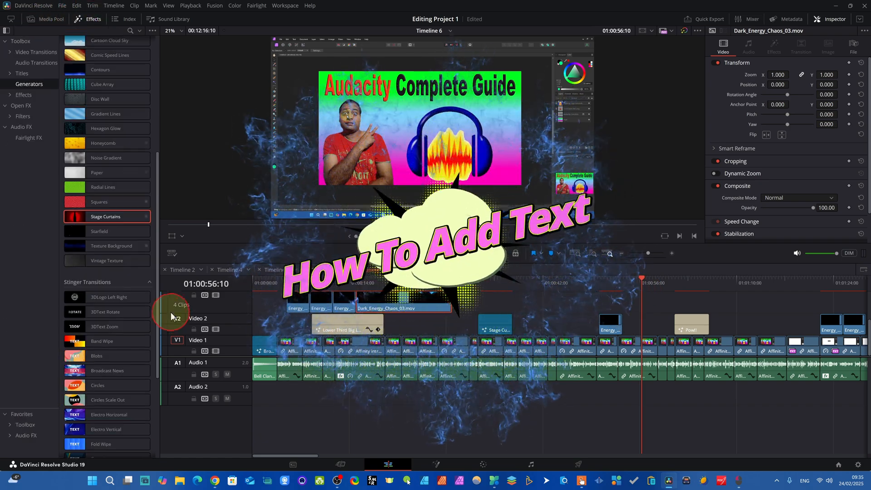
pyautogui.click(30, 84)
pyautogui.click(26, 72)
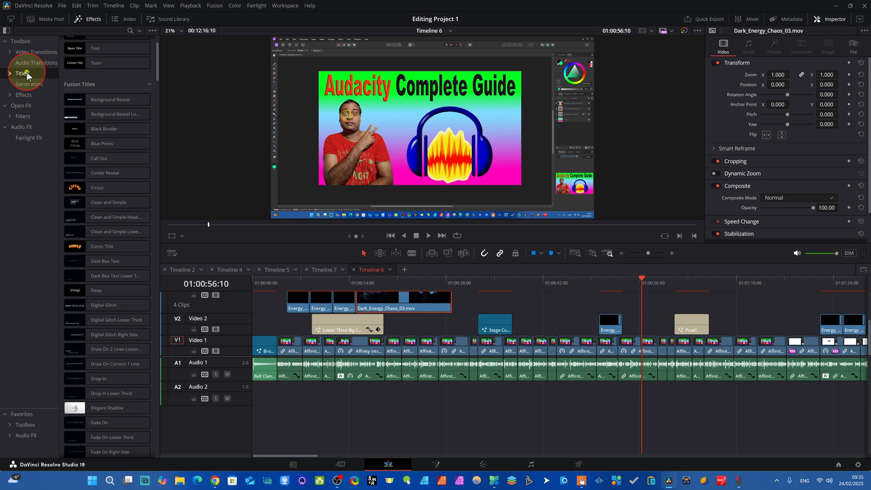
# Find the Pow!! Fusion title, place it on Video 2 at 01:00:56:10, and open its title controls.
pyautogui.click(129, 309)
pyautogui.scroll(-15, 110, 333)
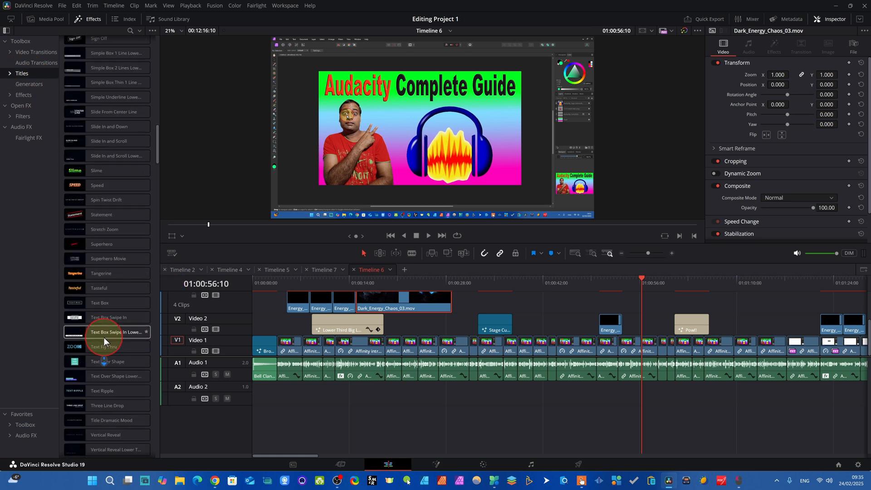
pyautogui.click(104, 337)
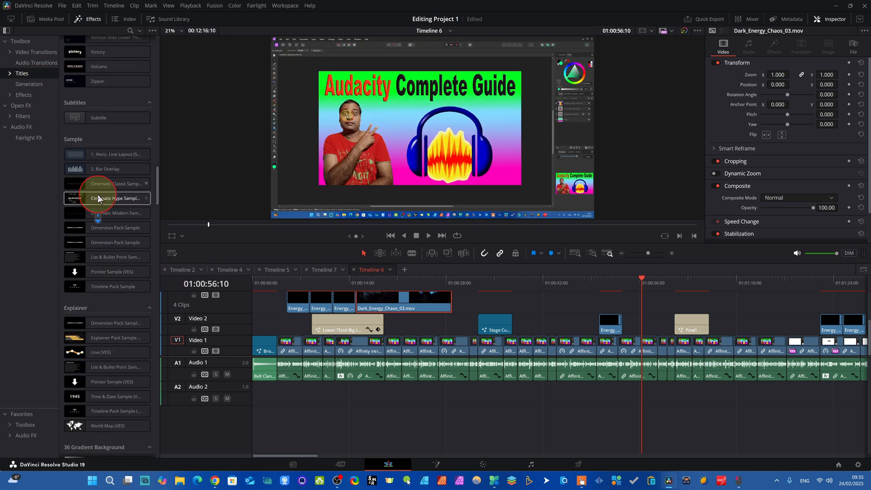
pyautogui.scroll(-3, 97, 194)
pyautogui.scroll(8, 97, 195)
pyautogui.scroll(3, 97, 199)
pyautogui.scroll(6, 73, 204)
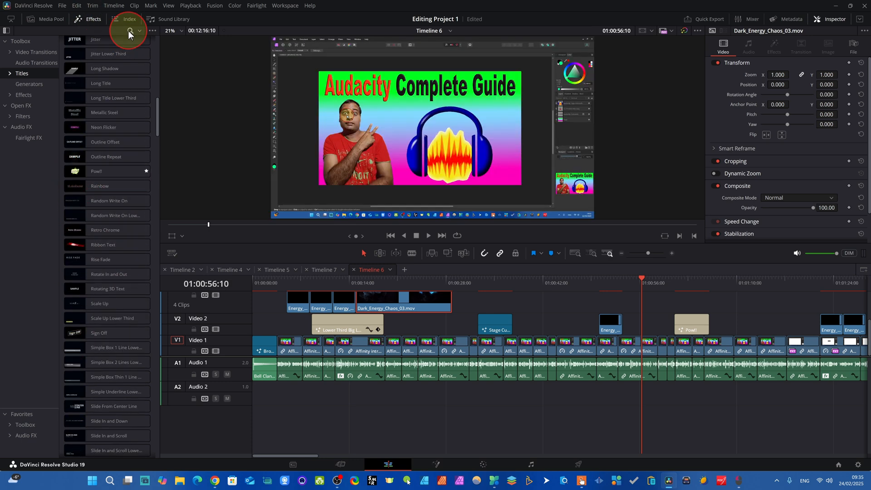
pyautogui.click(94, 173)
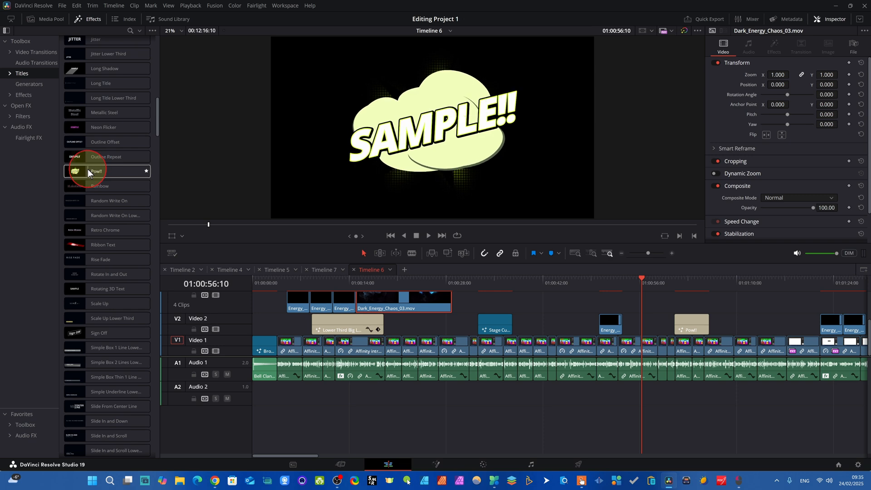
pyautogui.moveTo(89, 171); pyautogui.dragTo(642, 322)
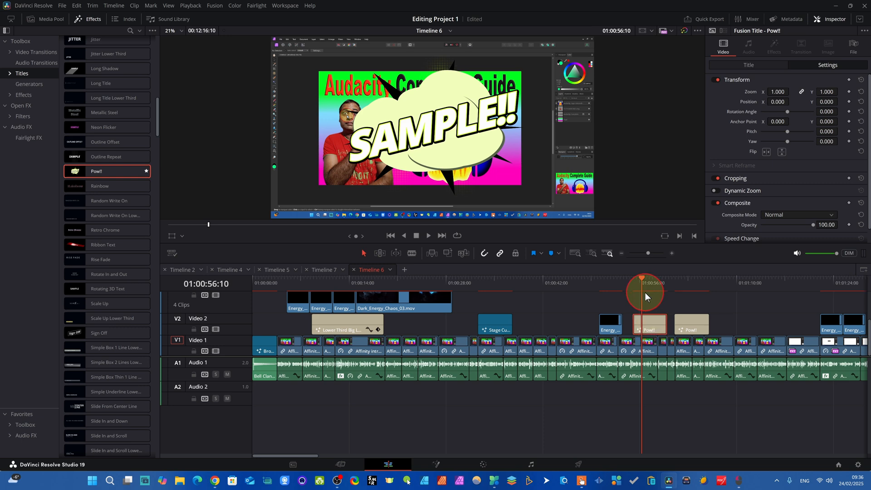
pyautogui.click(658, 328)
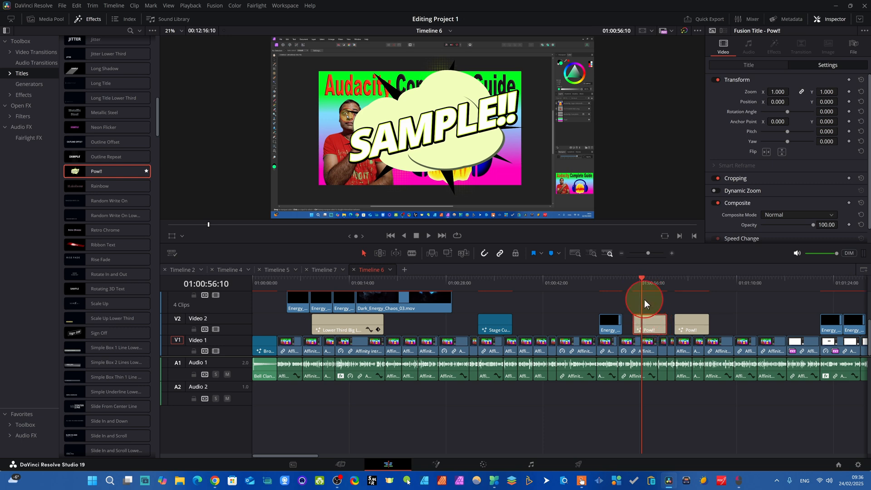
pyautogui.click(749, 65)
pyautogui.click(757, 152)
# Set the text colour of the existing Pow!! title at 01:01:03:19 to yellow (#ffff00), trying blue and green shades first.
pyautogui.moveTo(642, 280); pyautogui.dragTo(690, 304)
pyautogui.click(689, 325)
pyautogui.click(764, 138)
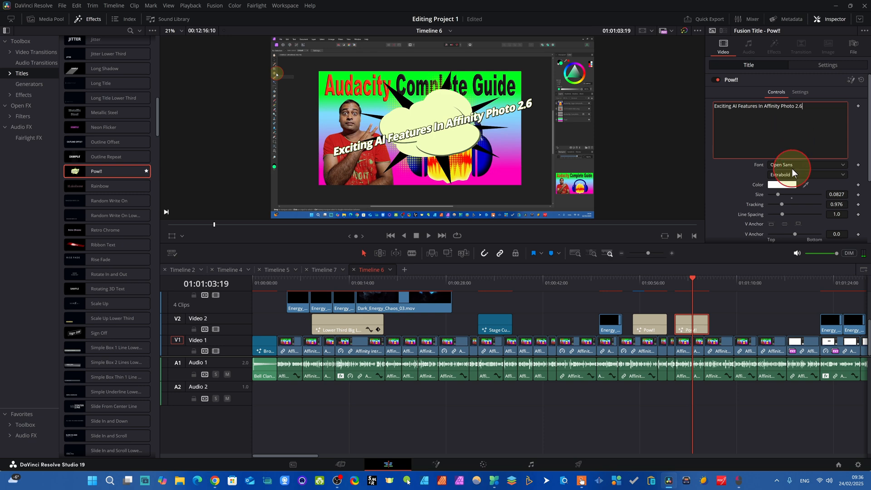
pyautogui.click(778, 187)
pyautogui.click(488, 188)
pyautogui.click(441, 181)
pyautogui.click(454, 204)
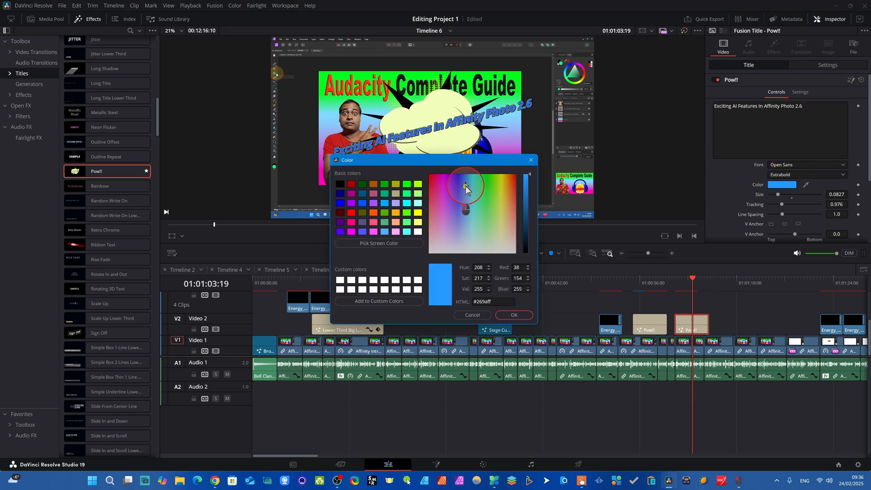
pyautogui.click(506, 199)
pyautogui.click(373, 213)
pyautogui.click(407, 194)
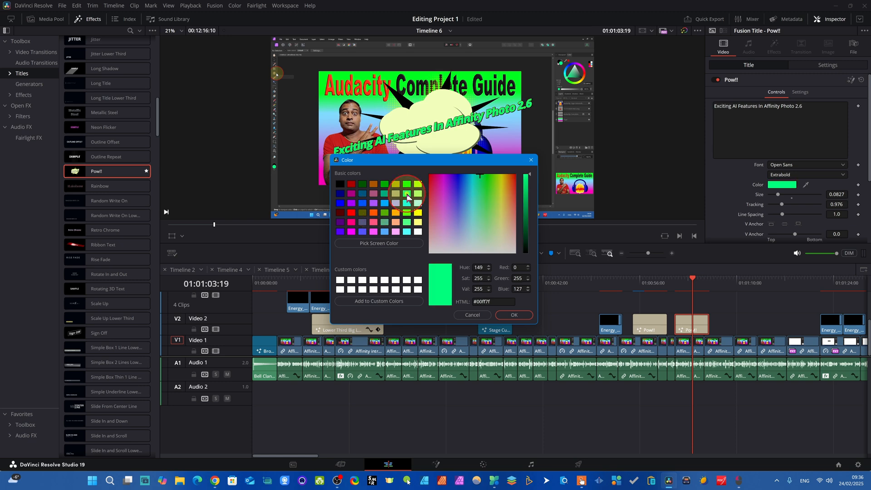
pyautogui.click(362, 183)
pyautogui.click(418, 212)
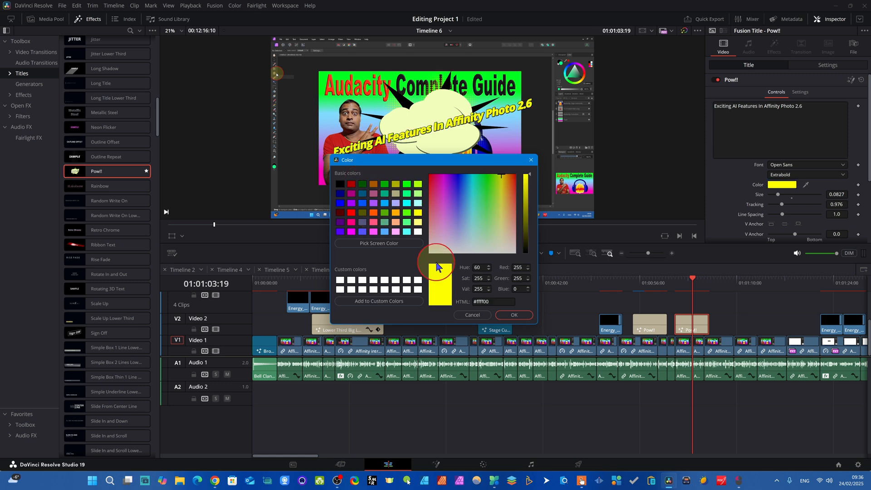
pyautogui.click(515, 314)
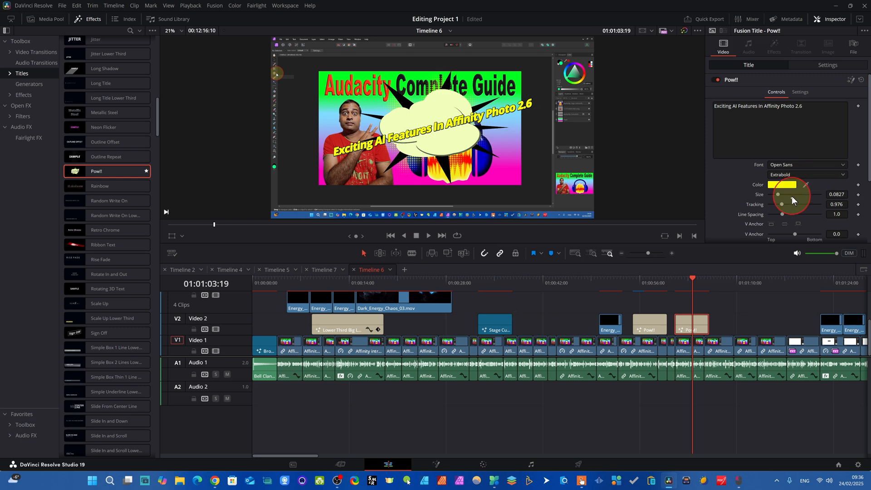
# Set the title's text size to 0.0945 and its font style to Bold Italic, trying Light Italic first.
pyautogui.moveTo(782, 195); pyautogui.dragTo(777, 196)
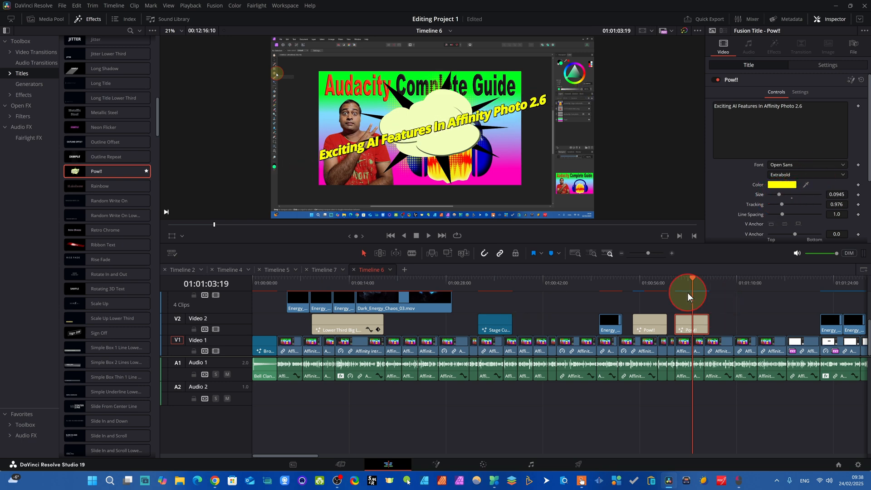
pyautogui.moveTo(689, 293); pyautogui.dragTo(693, 294)
pyautogui.moveTo(870, 176); pyautogui.dragTo(869, 197)
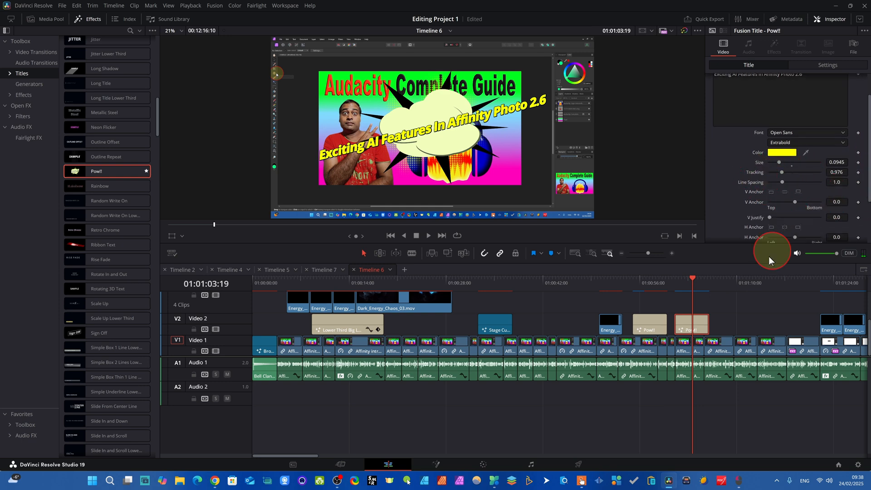
pyautogui.scroll(2, 733, 161)
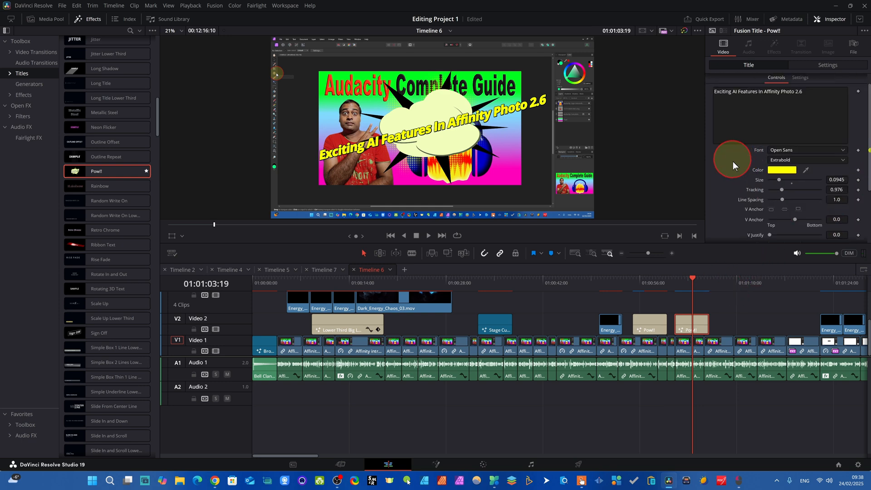
pyautogui.click(838, 159)
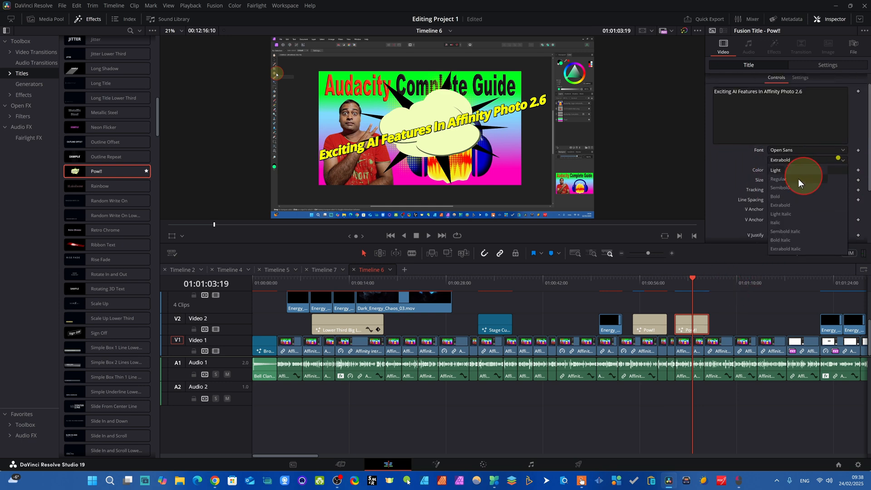
pyautogui.click(780, 213)
pyautogui.click(832, 161)
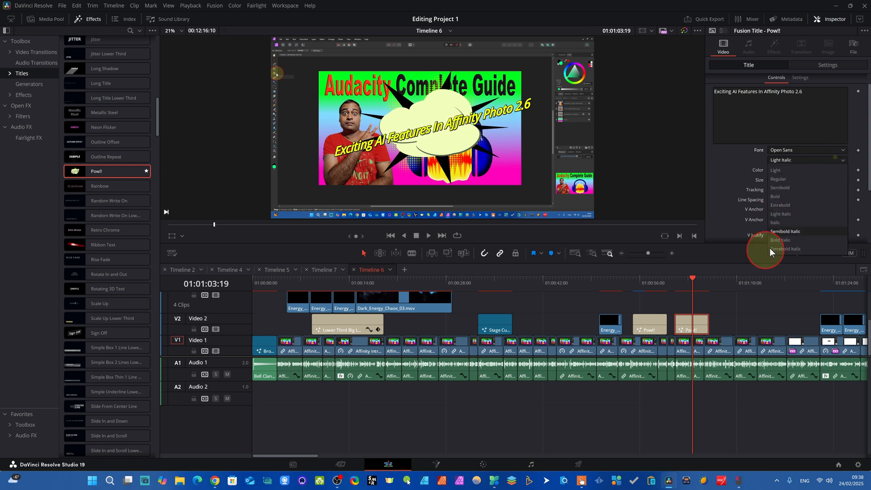
pyautogui.click(786, 241)
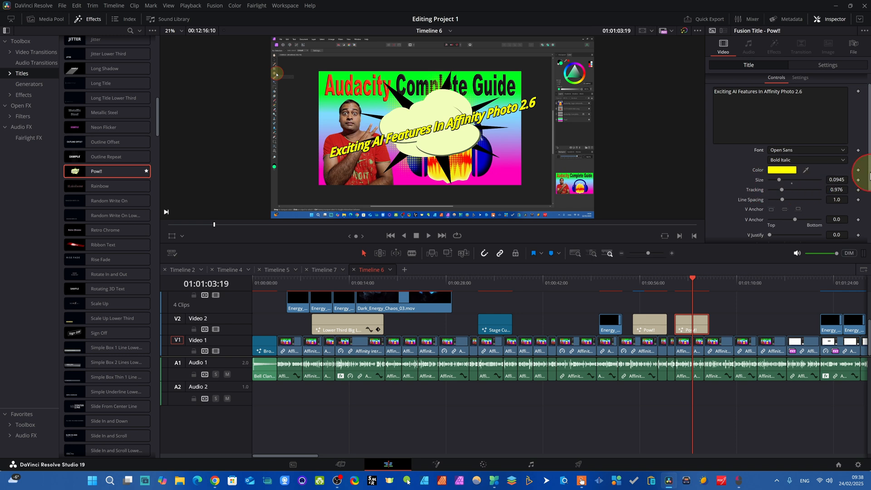
# Review the title's remaining anchor and colour controls and move the playhead to 01:01:01:05 at the title's start.
pyautogui.scroll(-3, 860, 168)
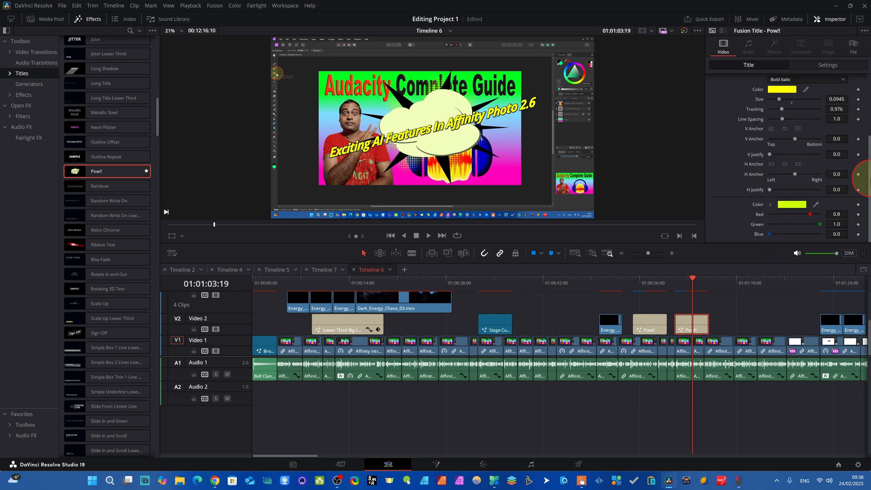
pyautogui.moveTo(870, 335)
pyautogui.mouseDown()
pyautogui.moveTo(868, 312)
pyautogui.moveTo(868, 336)
pyautogui.mouseUp()
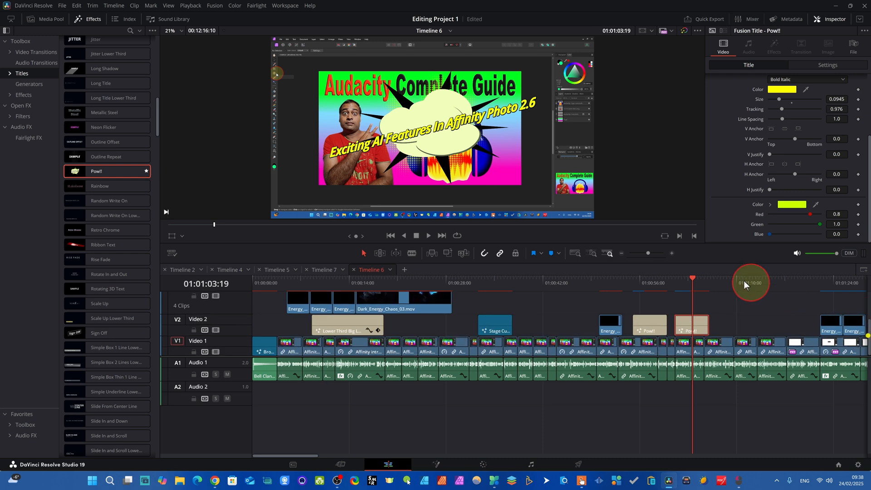
pyautogui.moveTo(693, 283)
pyautogui.mouseDown()
pyautogui.moveTo(666, 281)
pyautogui.moveTo(675, 283)
pyautogui.mouseUp()
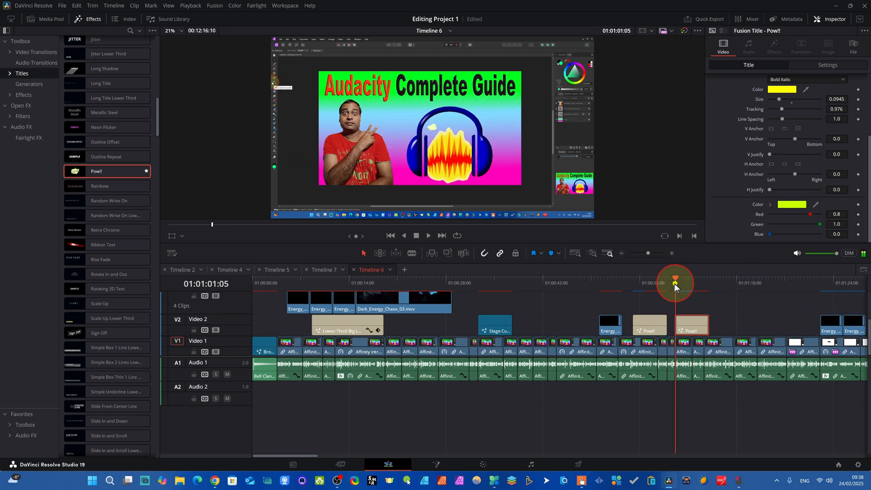
# Play back the restyled Pow!! title from 01:01:01:05 to check its text and animation.
pyautogui.press('space')
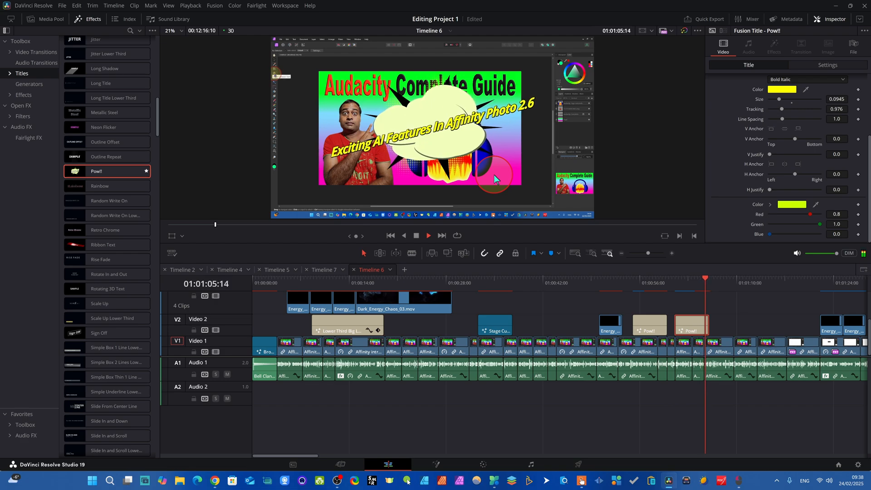
pyautogui.press('space')
pyautogui.click(682, 282)
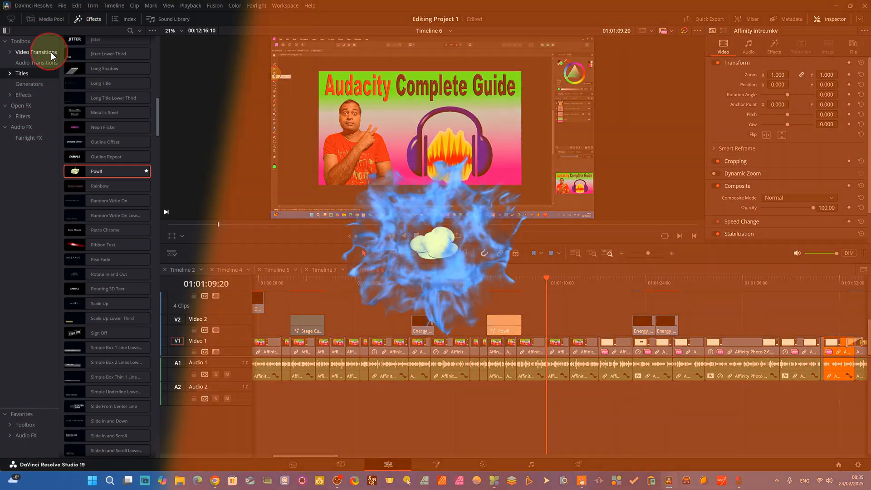
# Find the Pan Right transition among the video transitions and apply it to the Video 1 cut at 01:01:09:20.
pyautogui.click(51, 54)
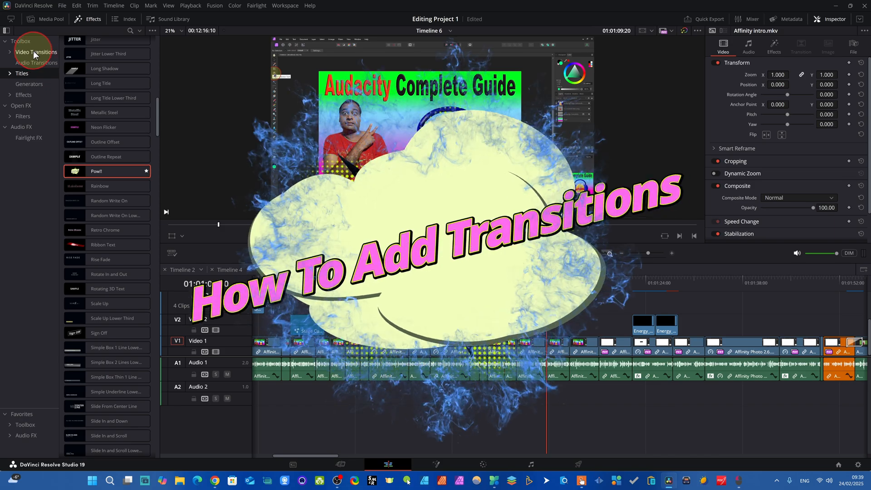
pyautogui.scroll(-6, 97, 291)
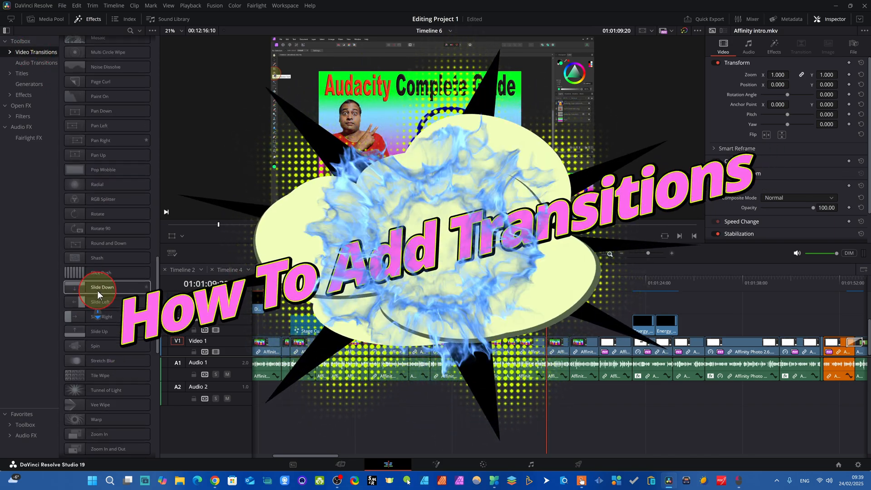
pyautogui.scroll(-5, 95, 299)
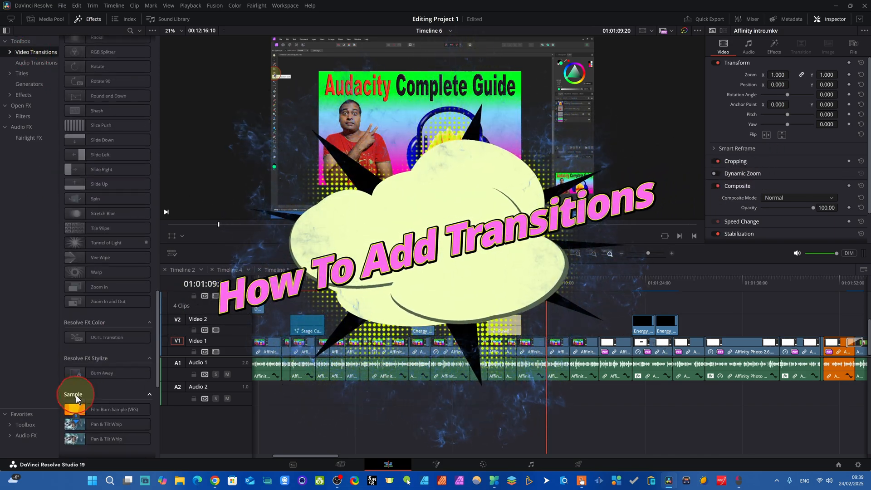
pyautogui.scroll(20, 105, 294)
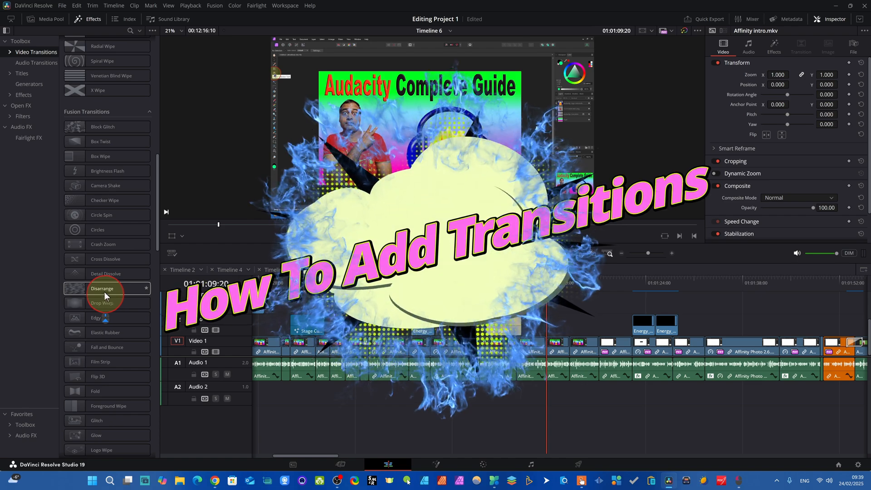
pyautogui.scroll(-8, 104, 345)
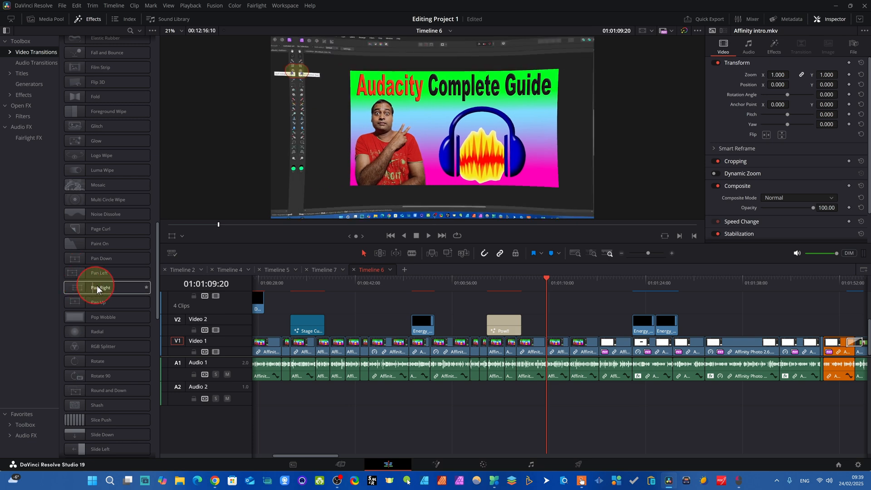
pyautogui.moveTo(81, 287); pyautogui.dragTo(564, 353)
pyautogui.hotkey('ctrl', 'z')
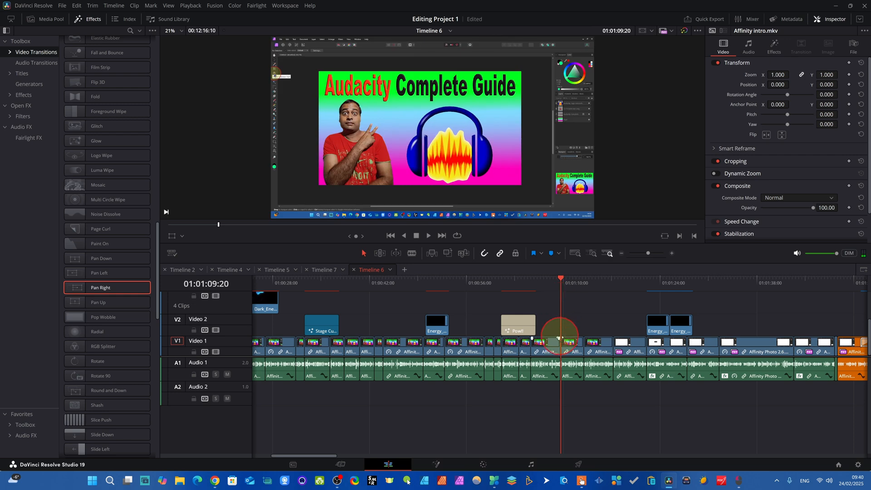
pyautogui.moveTo(107, 286); pyautogui.dragTo(554, 352)
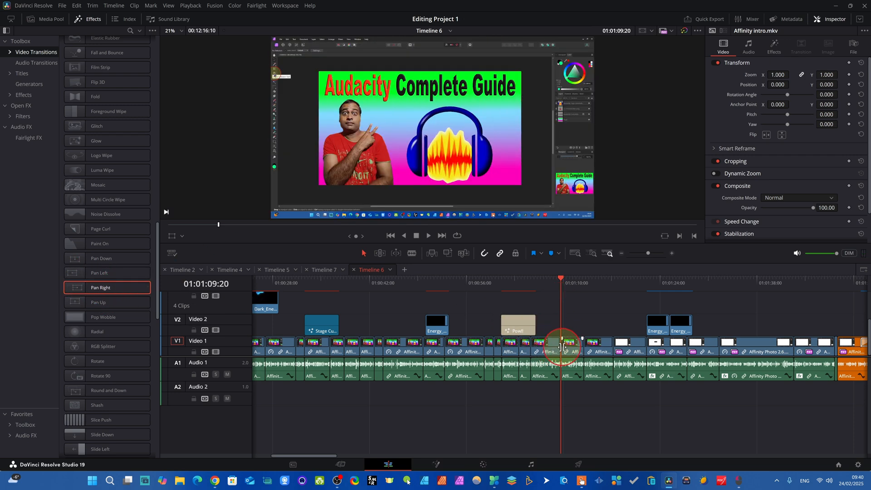
pyautogui.moveTo(93, 287); pyautogui.dragTo(94, 287)
pyautogui.doubleClick(93, 290)
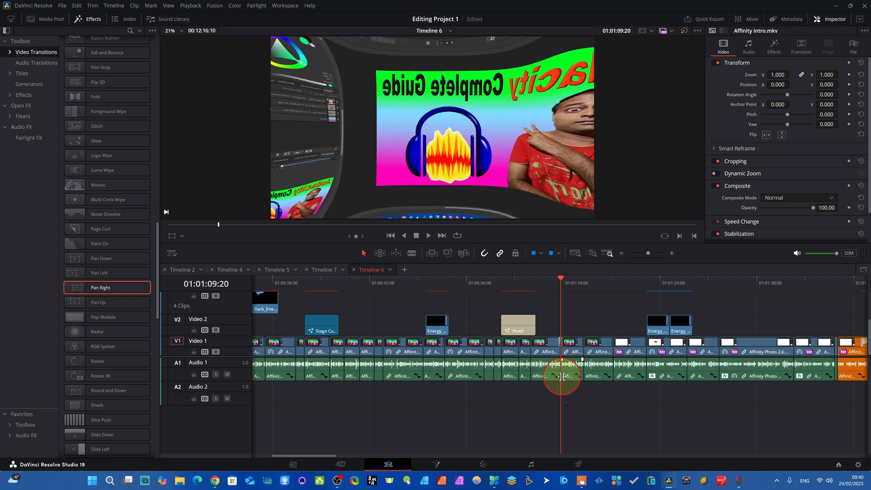
# Set the Pan Right transition's duration to 1.2 seconds (36 frames) and make that the default duration.
pyautogui.scroll(3, 562, 376)
pyautogui.scroll(-3, 562, 377)
pyautogui.scroll(6, 562, 376)
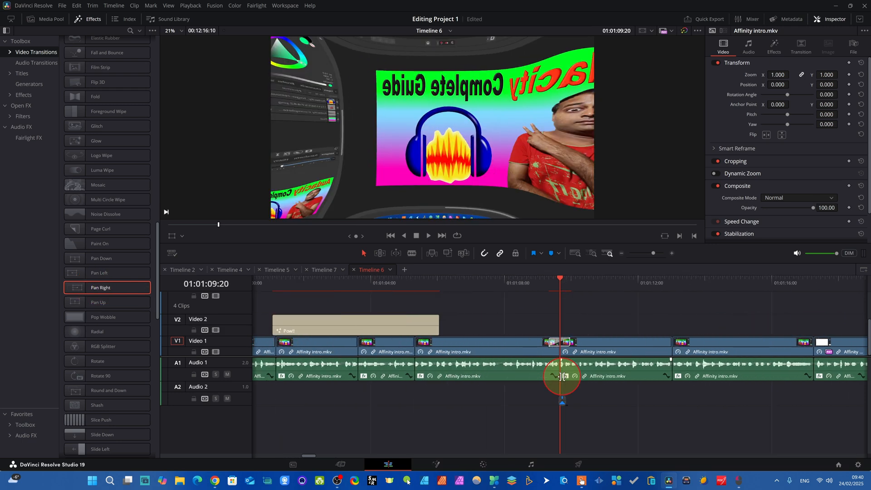
pyautogui.moveTo(544, 344)
pyautogui.mouseDown()
pyautogui.moveTo(485, 343)
pyautogui.moveTo(550, 341)
pyautogui.mouseUp()
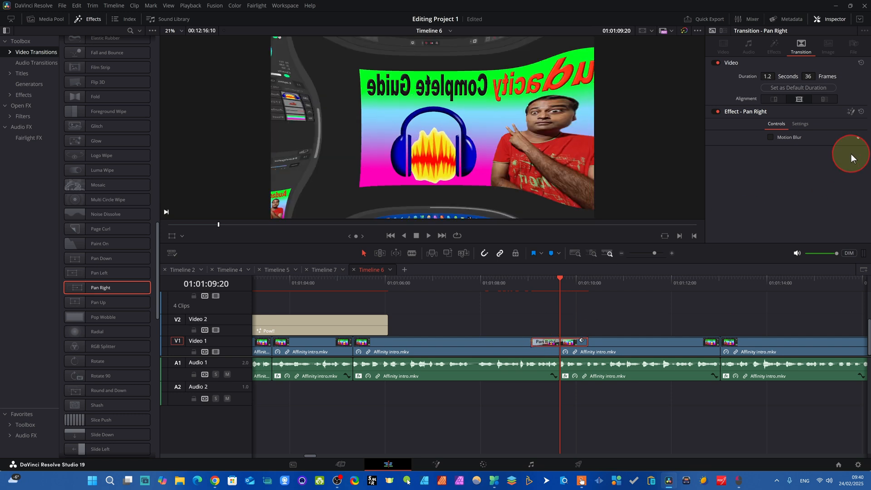
pyautogui.click(804, 123)
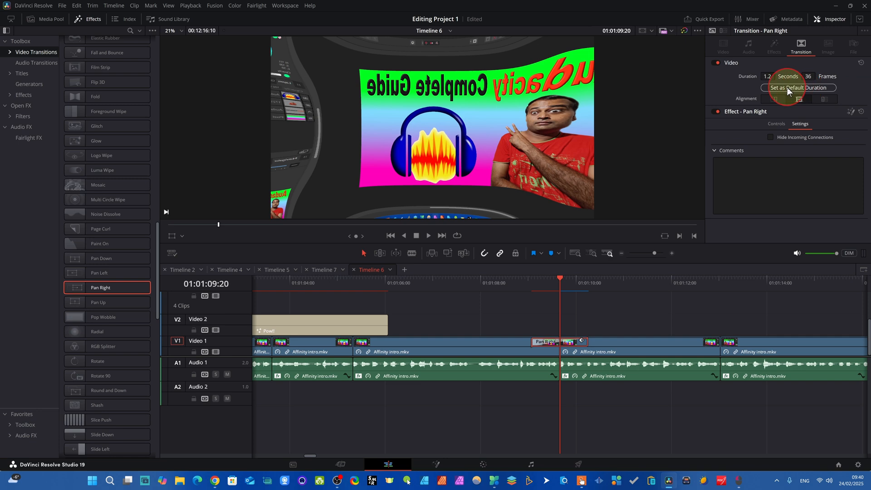
pyautogui.click(820, 87)
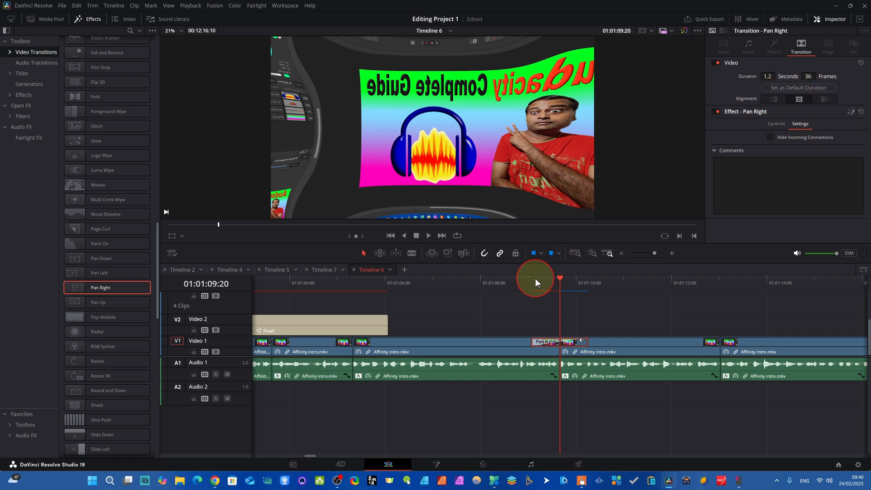
# Play back the section around the Pan Right transition, starting before the cut, to review the motion.
pyautogui.scroll(-5, 536, 278)
pyautogui.click(560, 287)
pyautogui.moveTo(560, 290)
pyautogui.mouseDown()
pyautogui.moveTo(538, 286)
pyautogui.moveTo(551, 286)
pyautogui.mouseUp()
pyautogui.press('space')
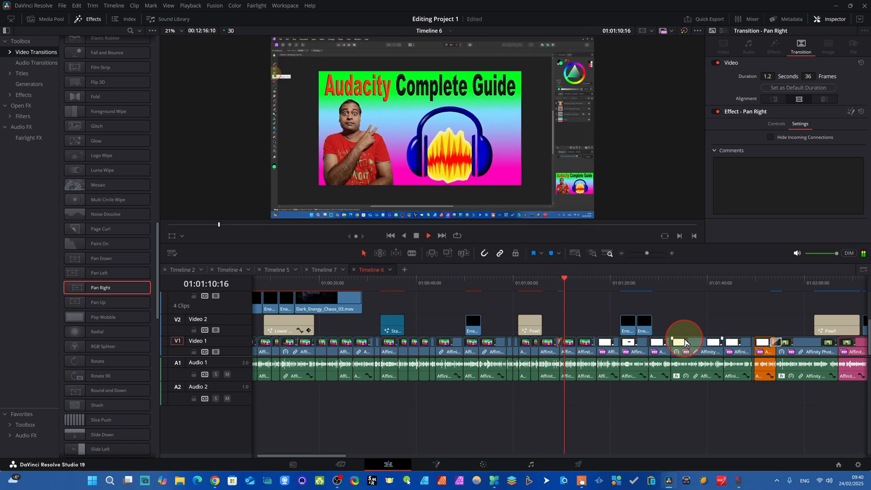
pyautogui.press('space')
pyautogui.moveTo(568, 287); pyautogui.dragTo(513, 279)
pyautogui.click(428, 235)
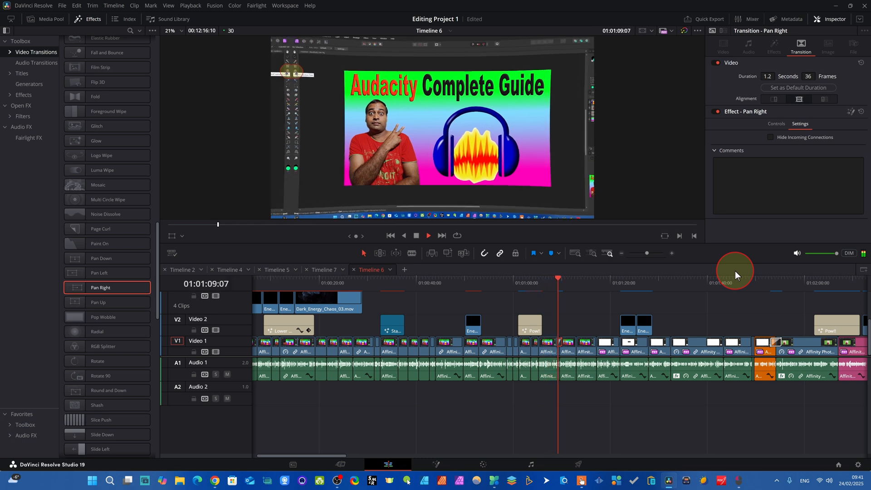
pyautogui.press('space')
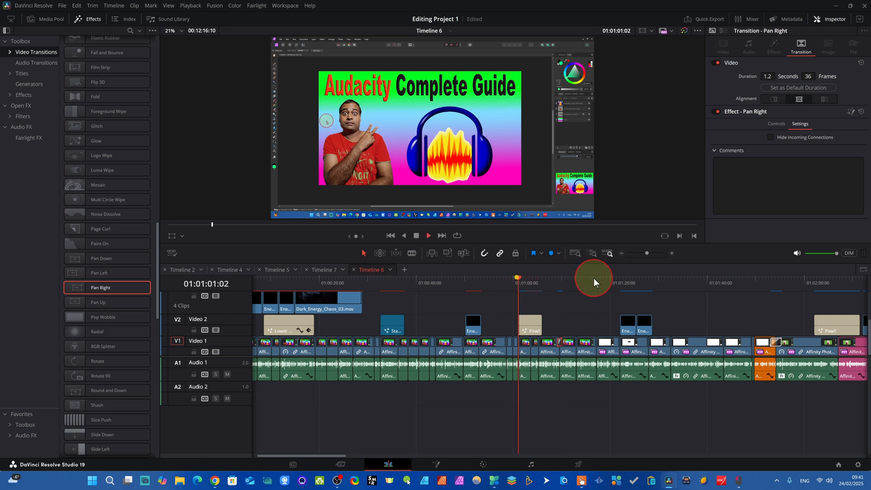
pyautogui.press('space')
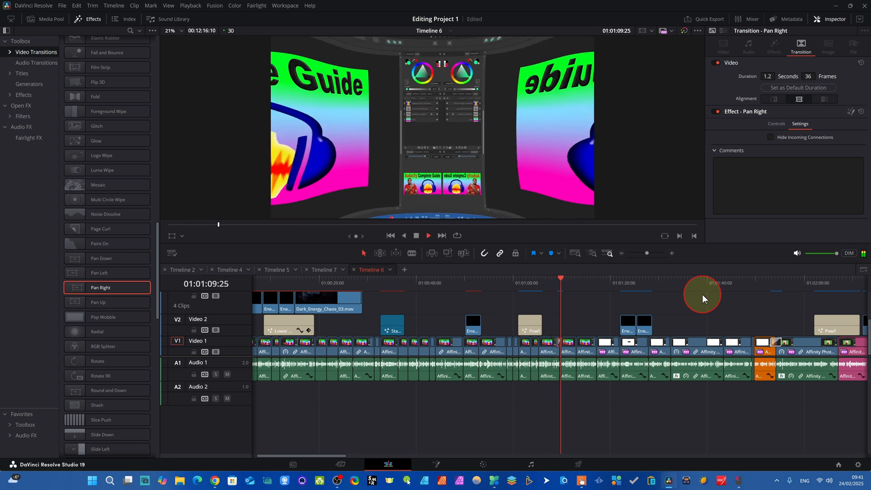
pyautogui.press('space')
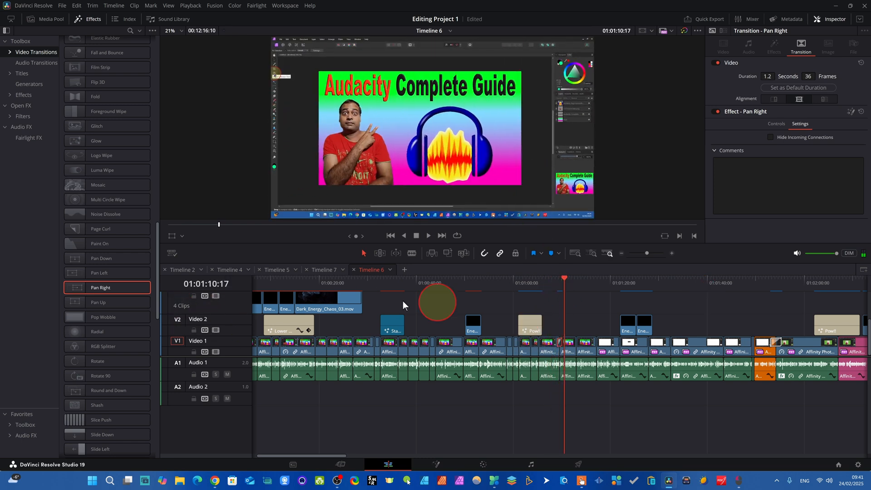
# Add the Vee Wipe transition to the Video 1 cut at 01:00:44:00 and play it back from 01:00:42:23.
pyautogui.click(576, 280)
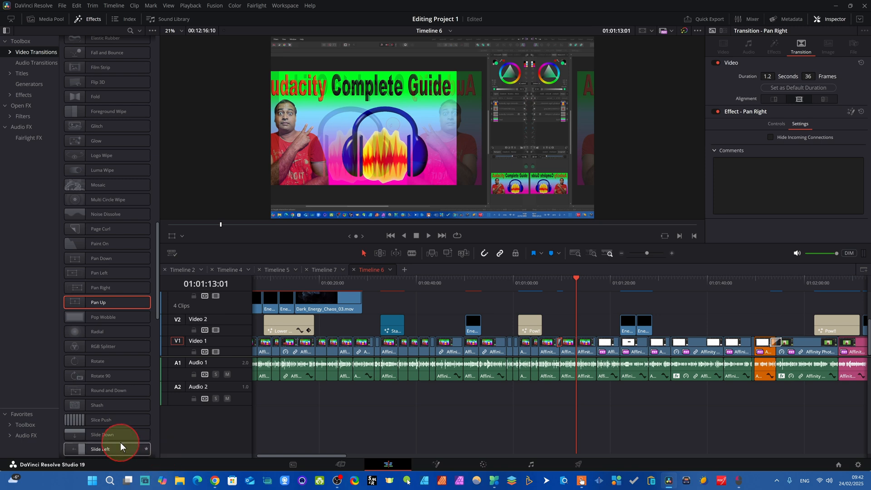
pyautogui.scroll(-5, 120, 443)
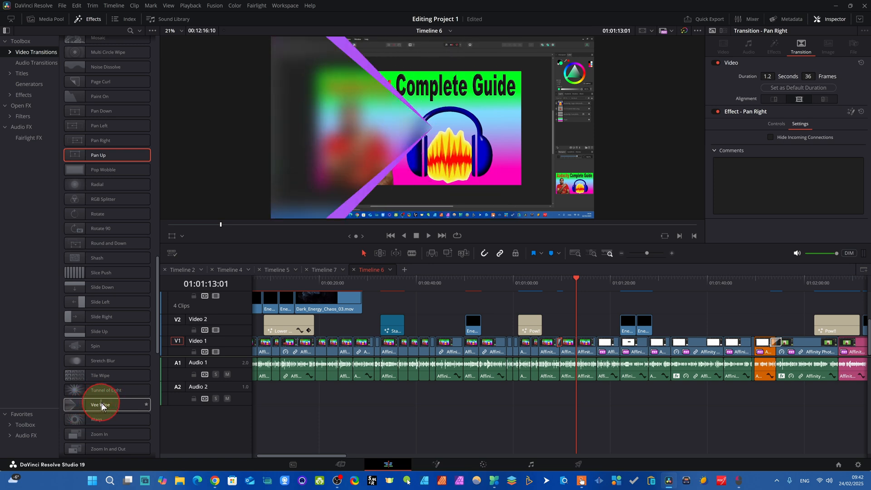
pyautogui.moveTo(272, 283); pyautogui.dragTo(470, 295)
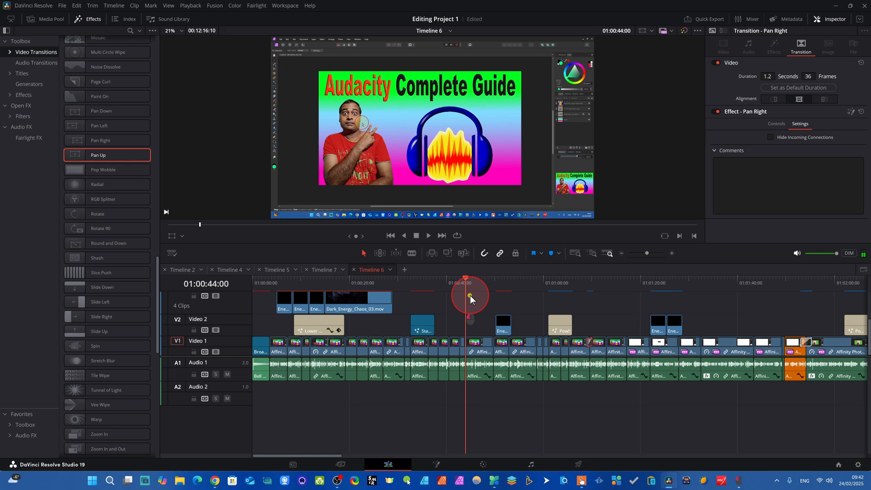
pyautogui.click(102, 405)
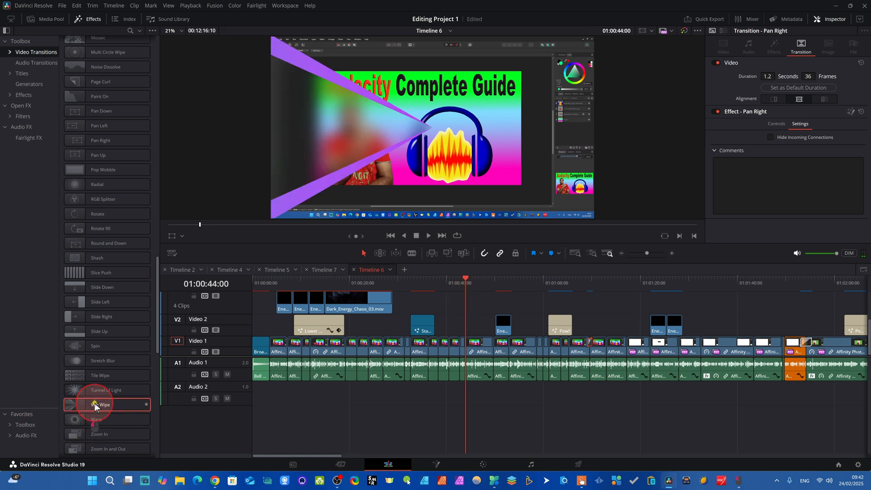
pyautogui.moveTo(465, 285); pyautogui.dragTo(461, 282)
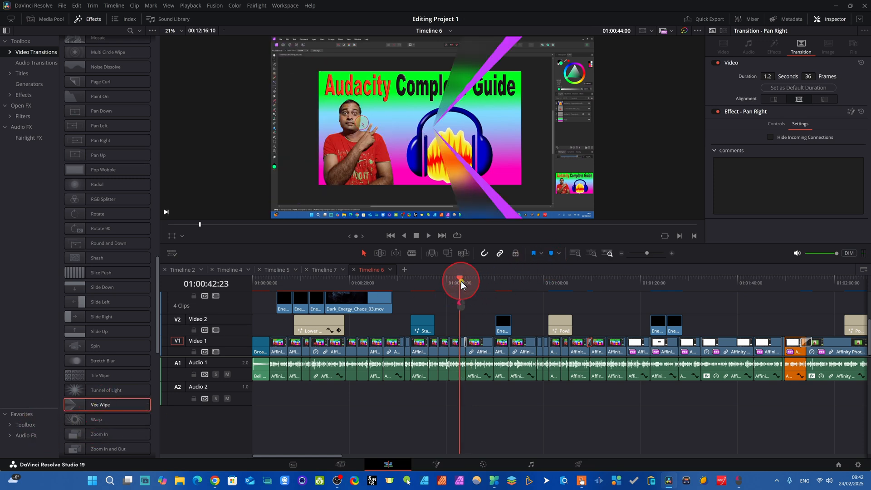
pyautogui.moveTo(97, 402); pyautogui.dragTo(474, 357)
pyautogui.press('space')
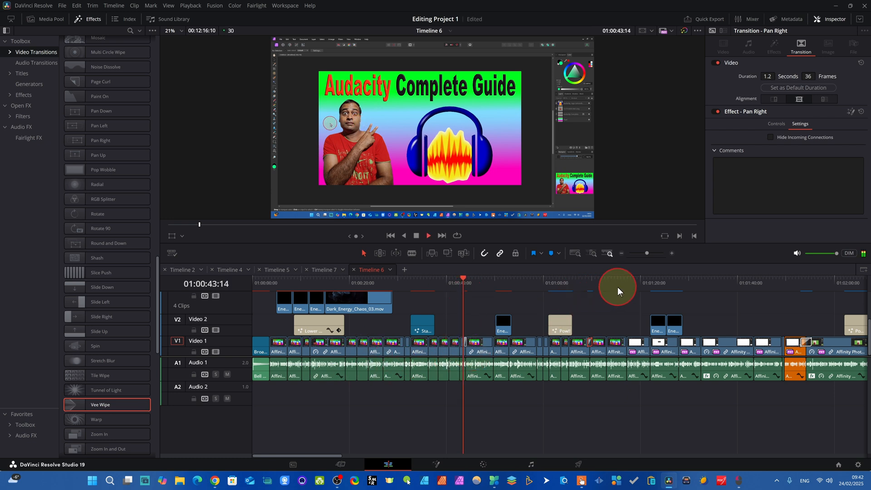
pyautogui.click(464, 286)
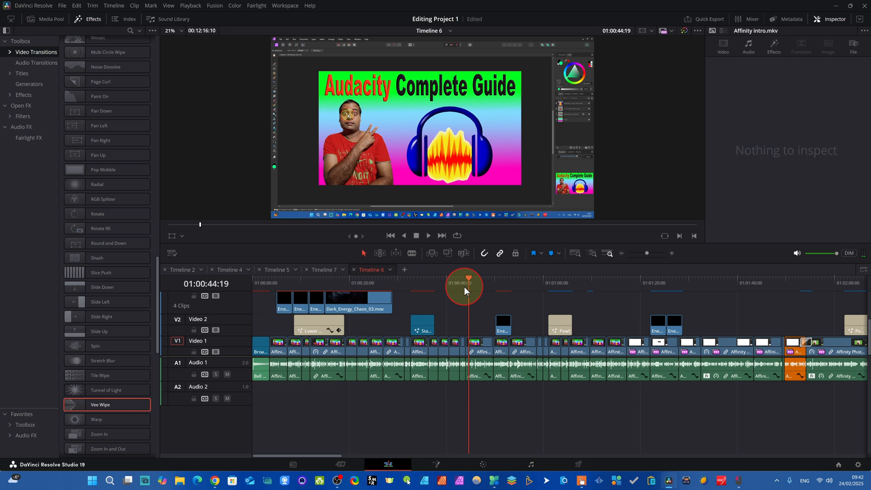
# Browse the available video transitions, including the Sample, Transition Bundle Sample, mMatrix, Dissolve, Iris, Motion, Shape and Wipe groups.
pyautogui.scroll(-10, 93, 272)
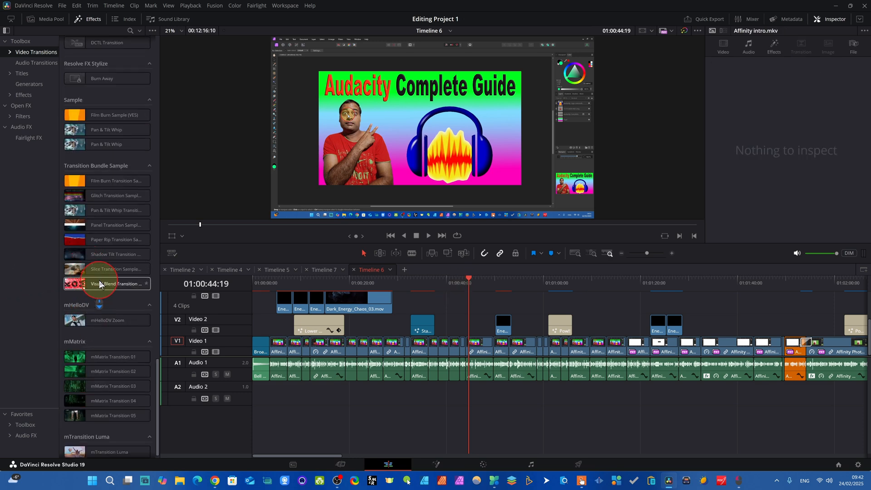
pyautogui.scroll(4, 98, 285)
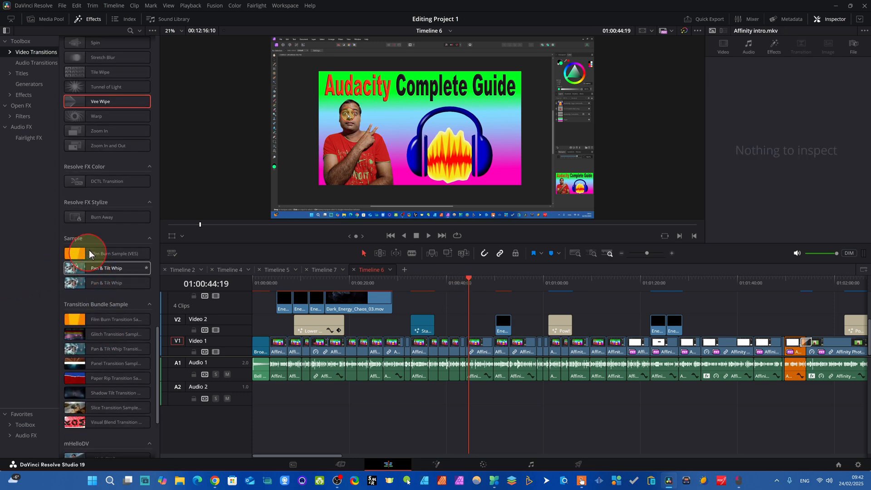
pyautogui.scroll(-3, 86, 290)
pyautogui.click(124, 198)
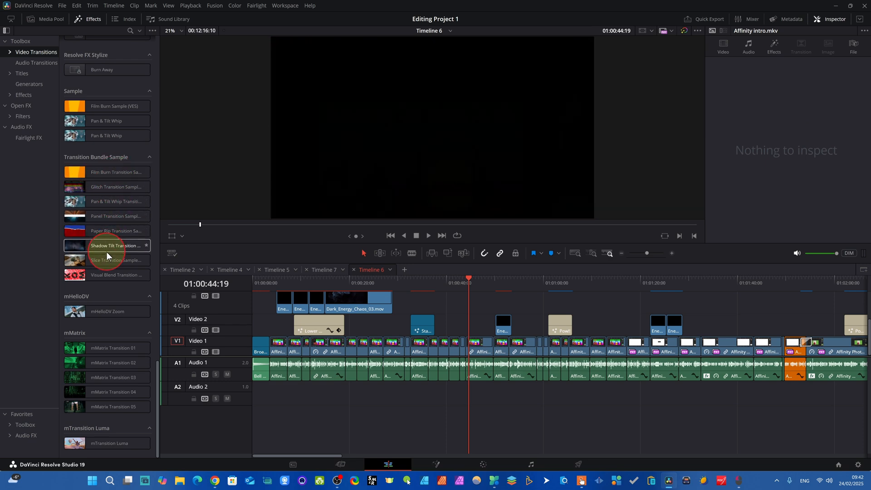
pyautogui.scroll(3, 114, 281)
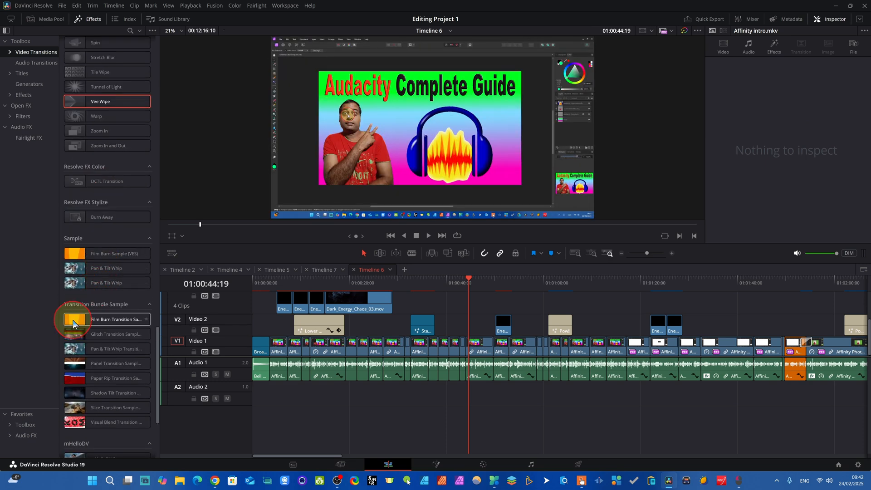
pyautogui.scroll(-3, 115, 365)
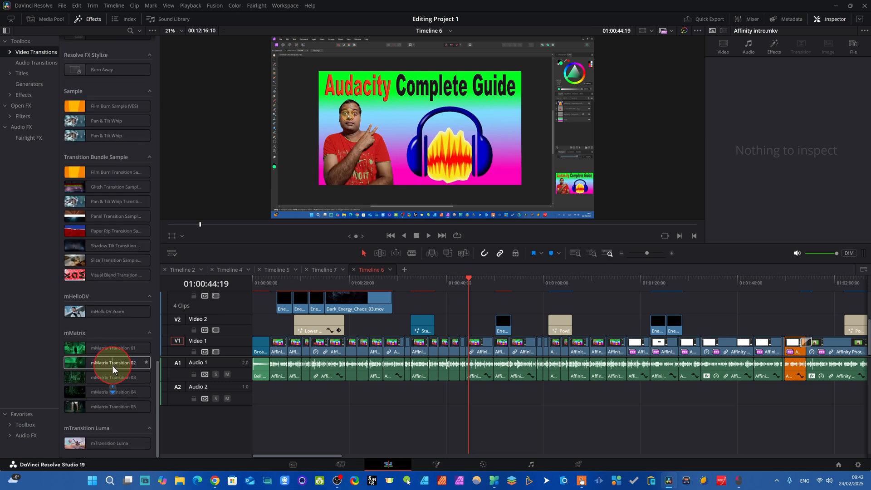
pyautogui.scroll(15, 90, 349)
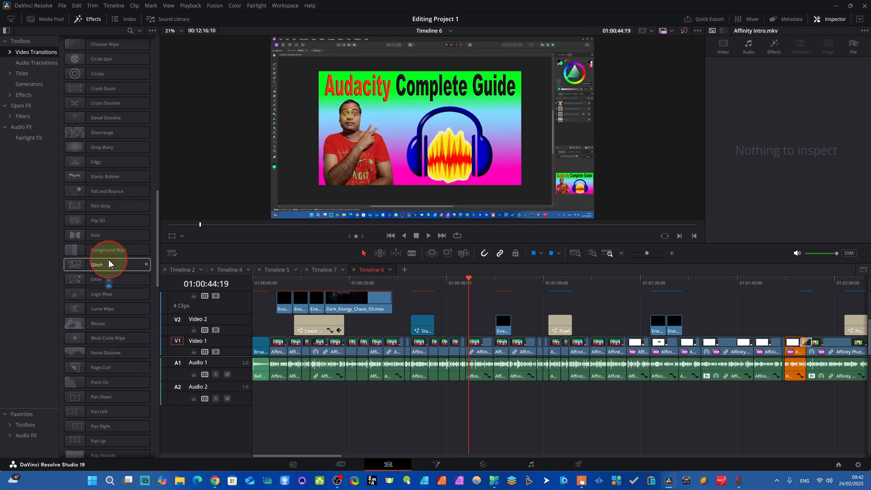
pyautogui.scroll(8, 108, 260)
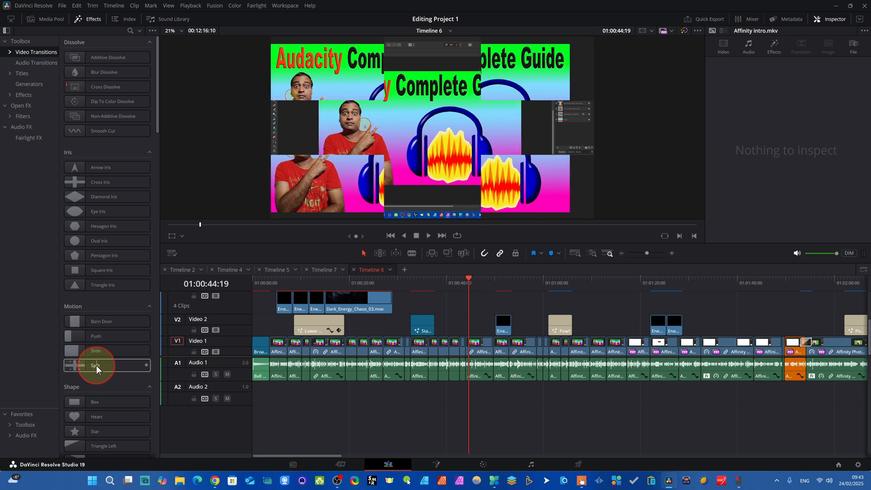
pyautogui.scroll(-3, 95, 370)
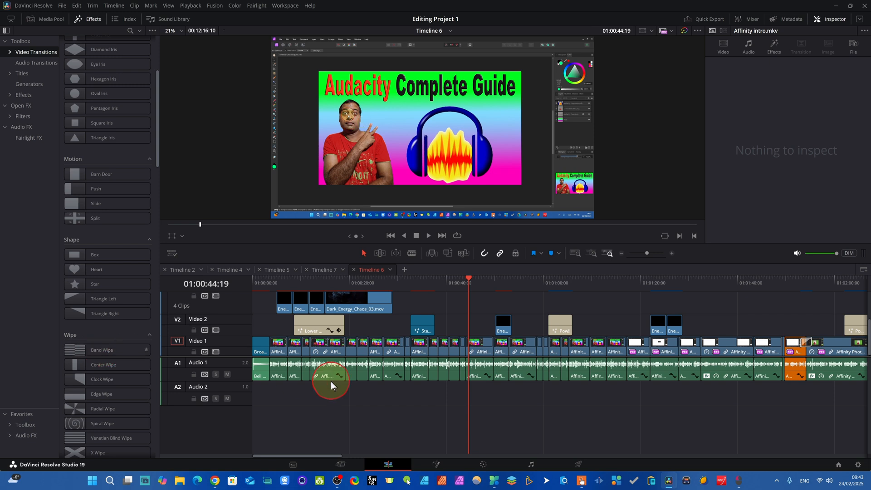
pyautogui.scroll(-3, 91, 345)
pyautogui.scroll(3, 74, 297)
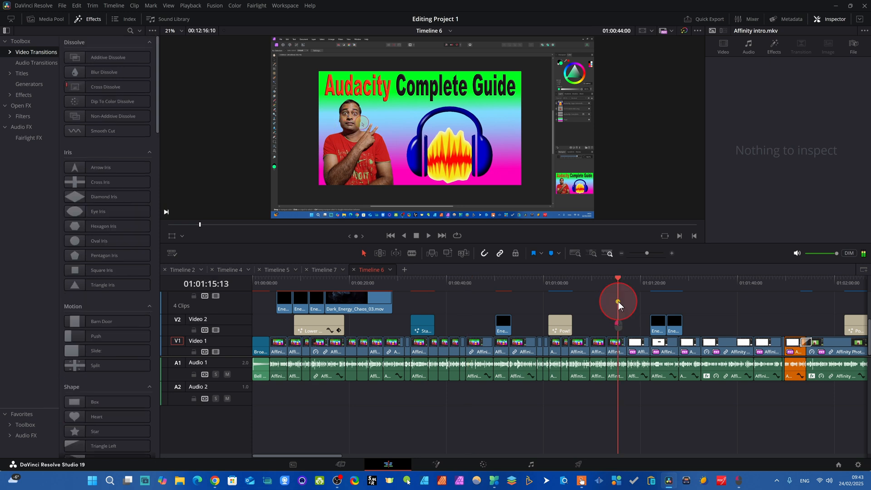
# List the Resolve FX filters and scrub Timeline 6 through the outro clip to the end at 01:12:16:10.
pyautogui.moveTo(619, 301); pyautogui.dragTo(446, 297)
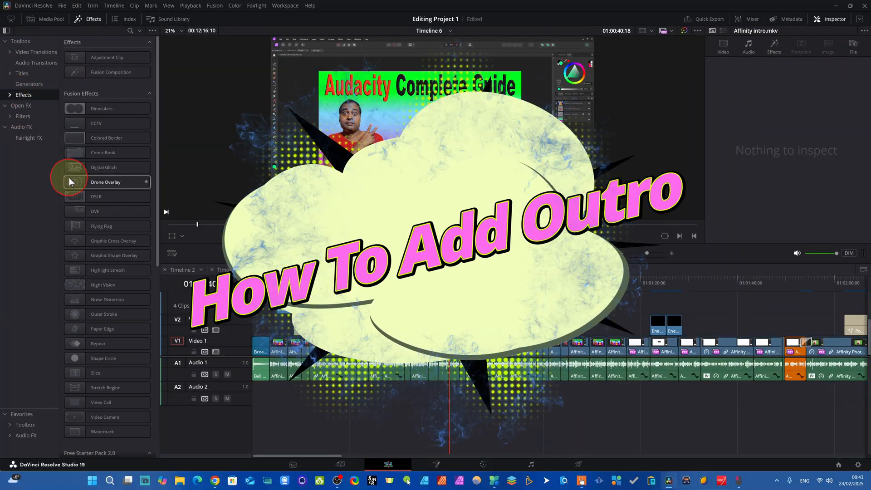
pyautogui.click(22, 116)
pyautogui.moveTo(254, 285); pyautogui.dragTo(619, 362)
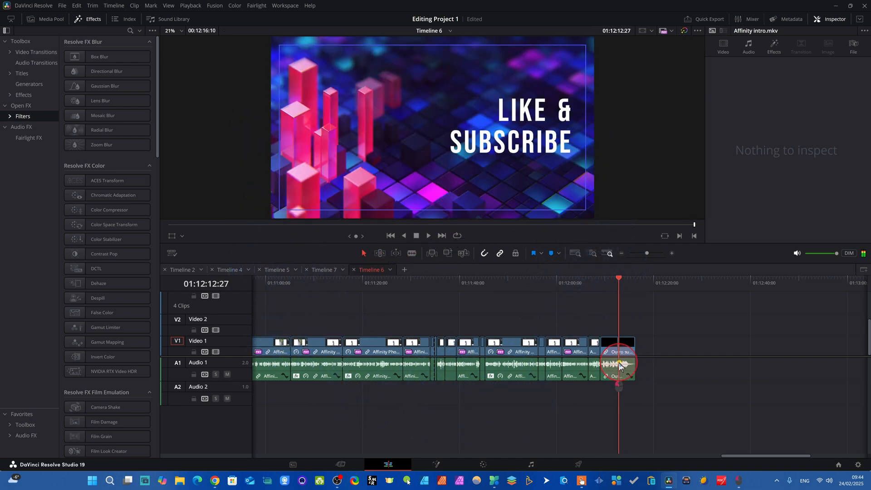
pyautogui.click(429, 124)
pyautogui.moveTo(626, 291)
pyautogui.mouseDown()
pyautogui.moveTo(638, 295)
pyautogui.moveTo(601, 296)
pyautogui.moveTo(633, 296)
pyautogui.mouseUp()
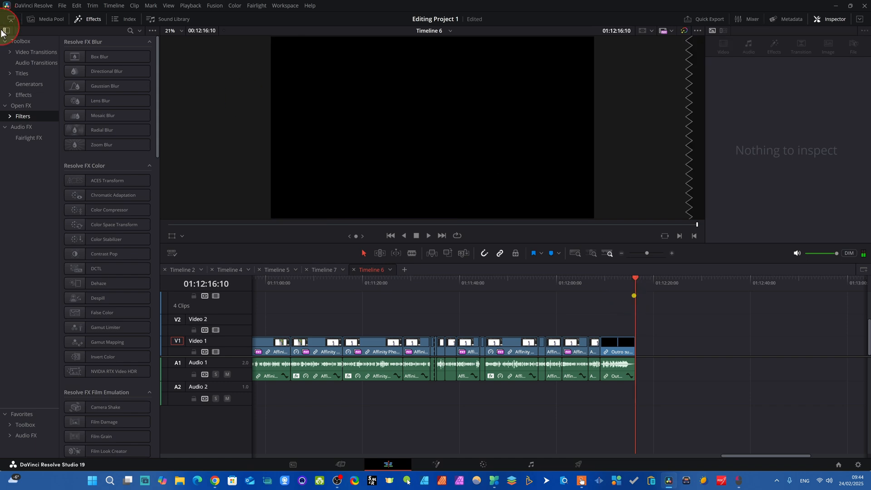
# Insert the Outro subscribe clip from the media pool after the existing outro and preview it around 01:12:19:06.
pyautogui.click(46, 18)
pyautogui.moveTo(87, 166); pyautogui.dragTo(87, 167)
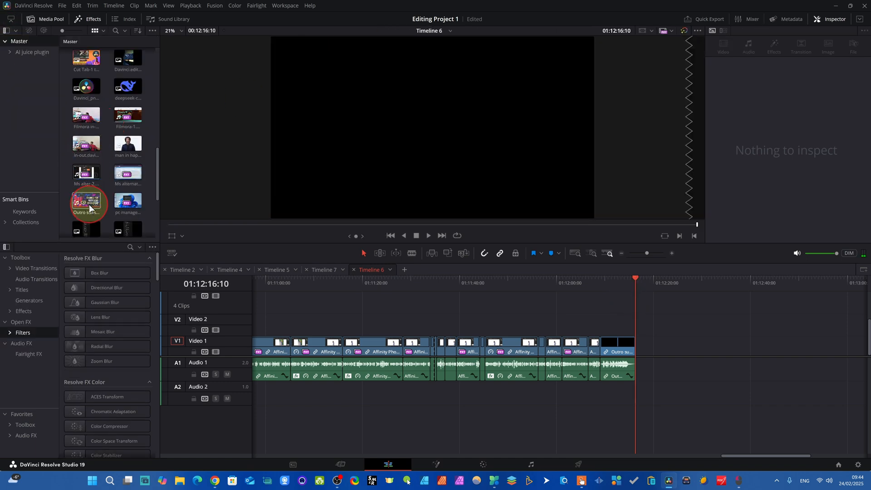
pyautogui.moveTo(75, 202); pyautogui.dragTo(637, 348)
pyautogui.moveTo(633, 312); pyautogui.dragTo(650, 312)
# Slightly lower the audio volume of the added outro copy and delete that copy from the timeline.
pyautogui.click(660, 376)
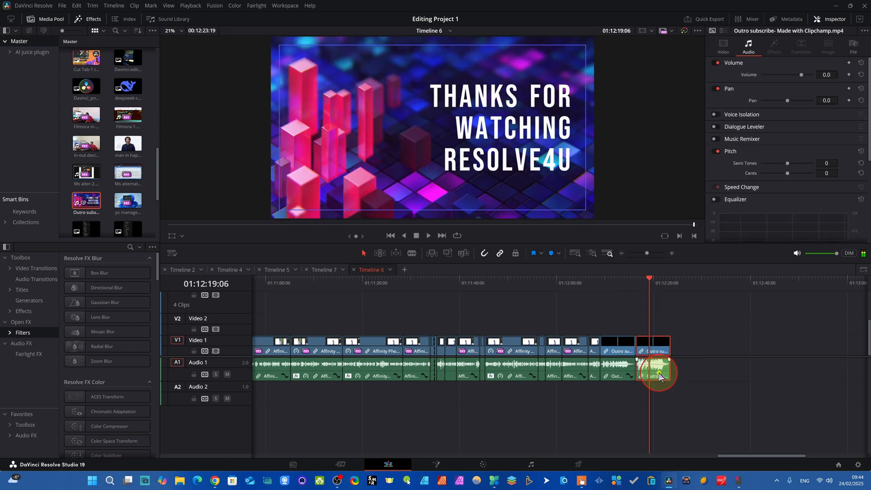
pyautogui.moveTo(799, 75); pyautogui.dragTo(797, 76)
pyautogui.press('Delete')
# Play back the original outro clip from near its start, around 01:12:09.
pyautogui.click(619, 296)
pyautogui.moveTo(613, 297); pyautogui.dragTo(603, 300)
pyautogui.press('space')
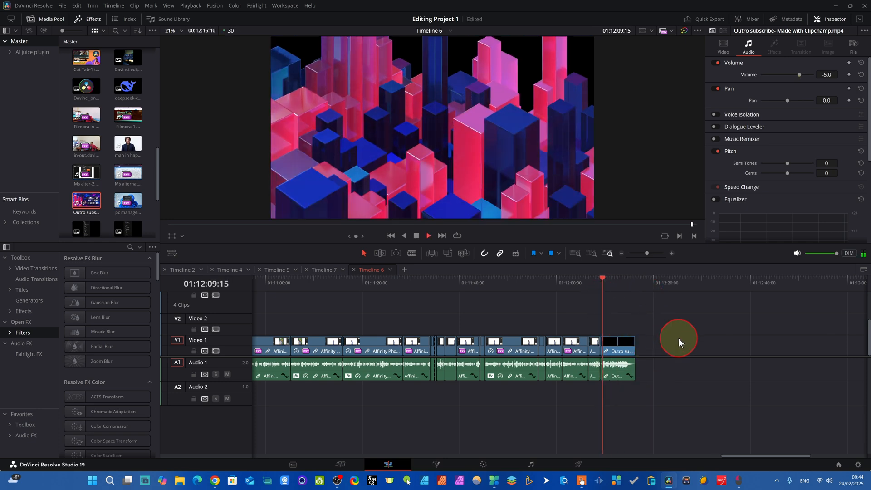
pyautogui.press('space')
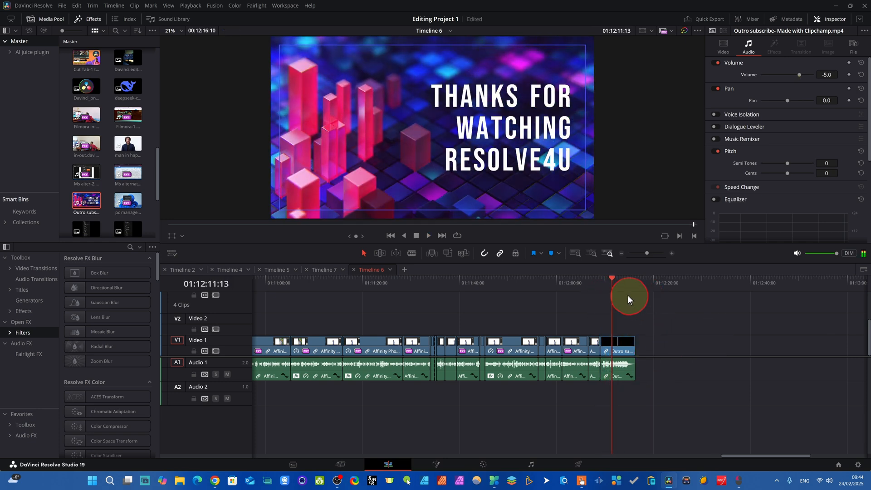
# Play the edited timeline from its beginning to about 01:00:43 and scrub back to 01:00:07:09.
pyautogui.moveTo(610, 289); pyautogui.dragTo(250, 359)
pyautogui.press('space')
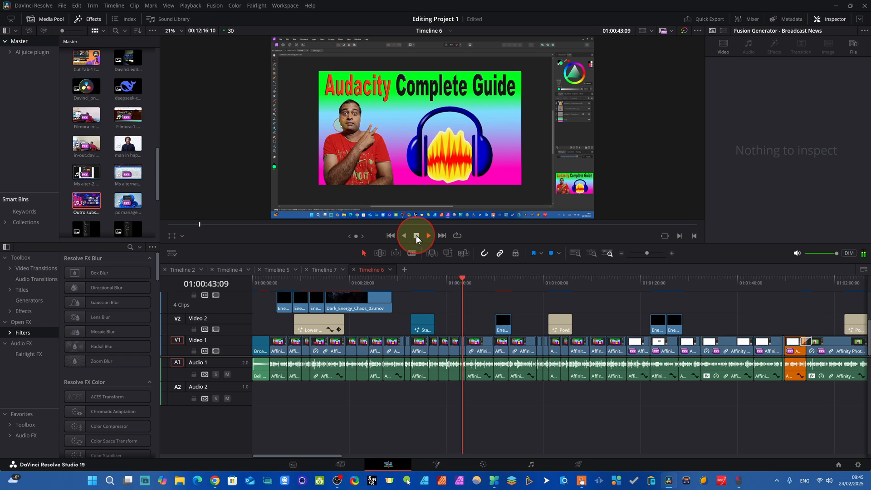
pyautogui.click(416, 235)
pyautogui.moveTo(470, 285); pyautogui.dragTo(287, 308)
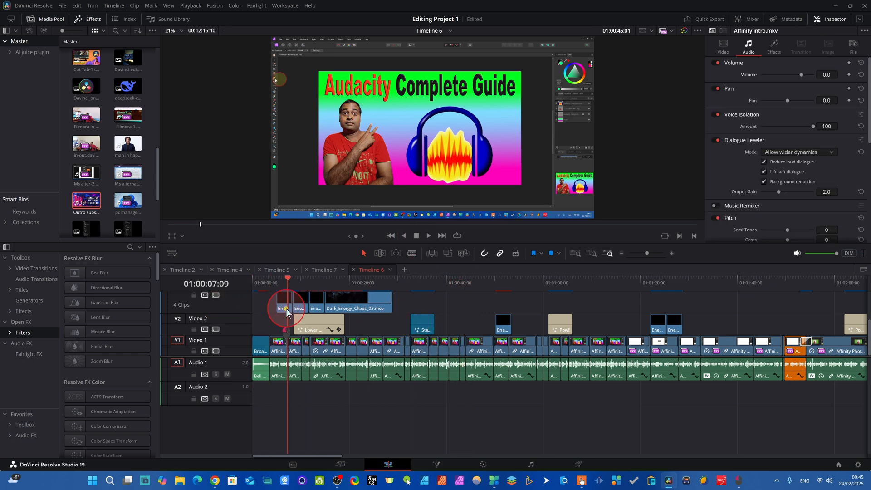
# On the Deliver page, name the export Demo class and save it to F:\Software Media\Software Edited.
pyautogui.click(579, 463)
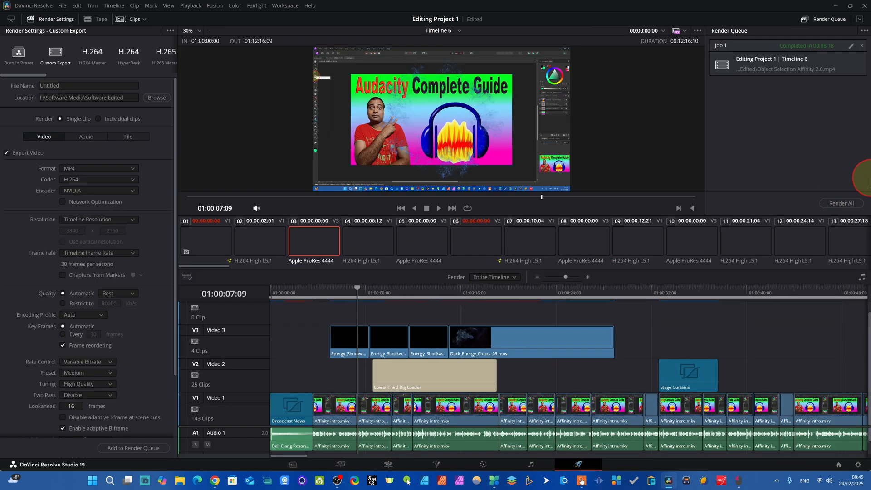
pyautogui.click(46, 89)
pyautogui.click(62, 83)
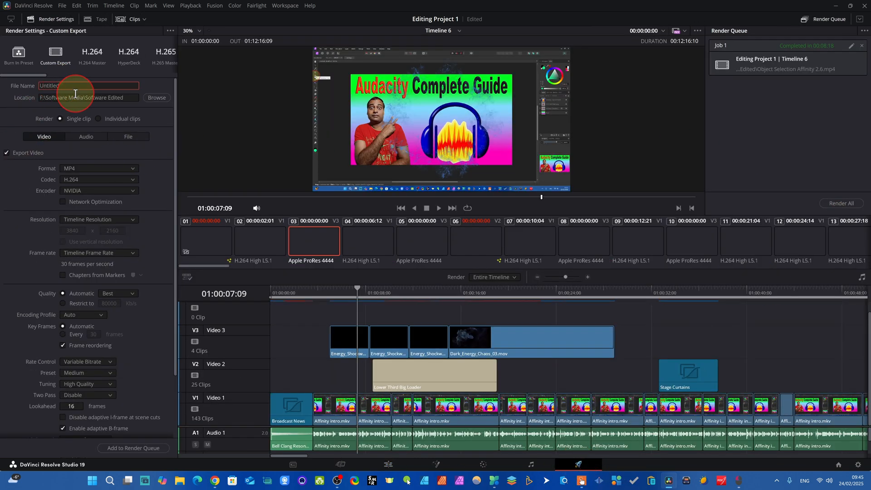
pyautogui.write('Demo')
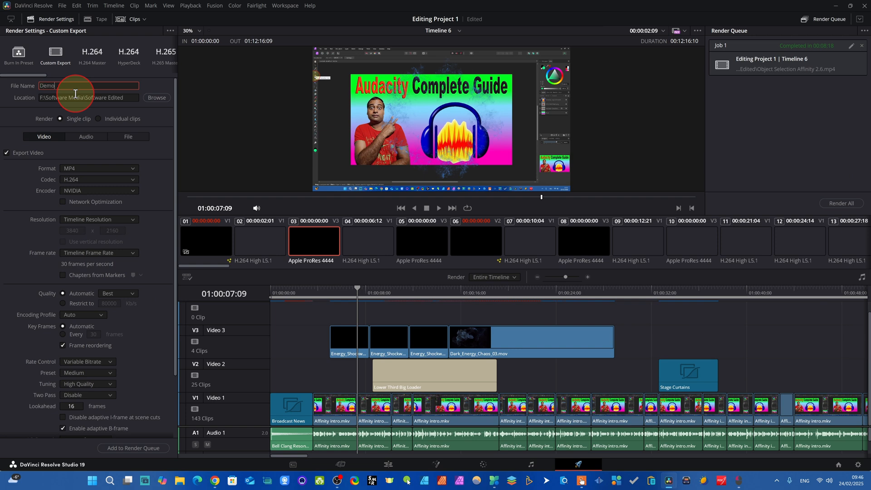
pyautogui.write(' xda')
pyautogui.press('BackSpace')
pyautogui.press('BackSpace')
pyautogui.press('BackSpace')
pyautogui.press('BackSpace')
pyautogui.write('class')
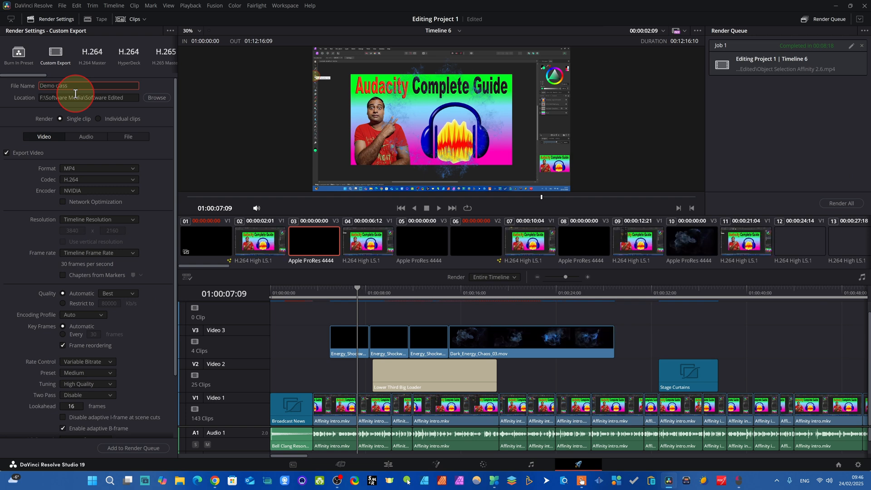
pyautogui.click(156, 98)
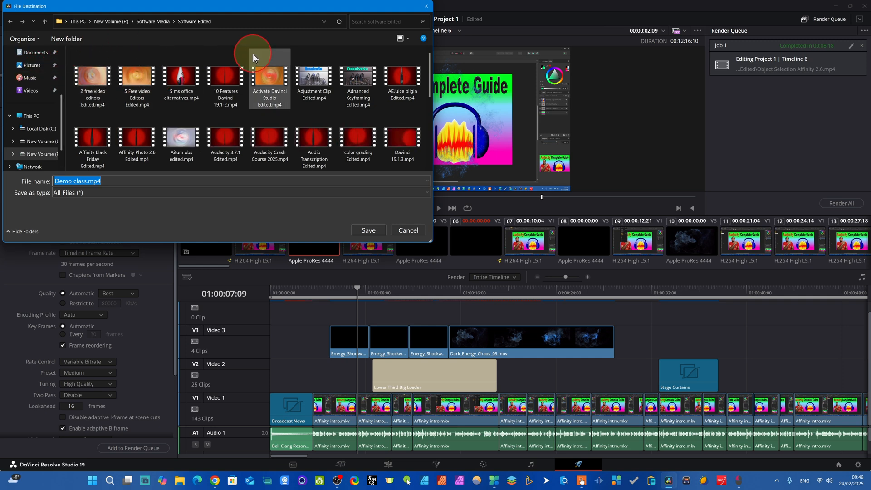
pyautogui.click(369, 230)
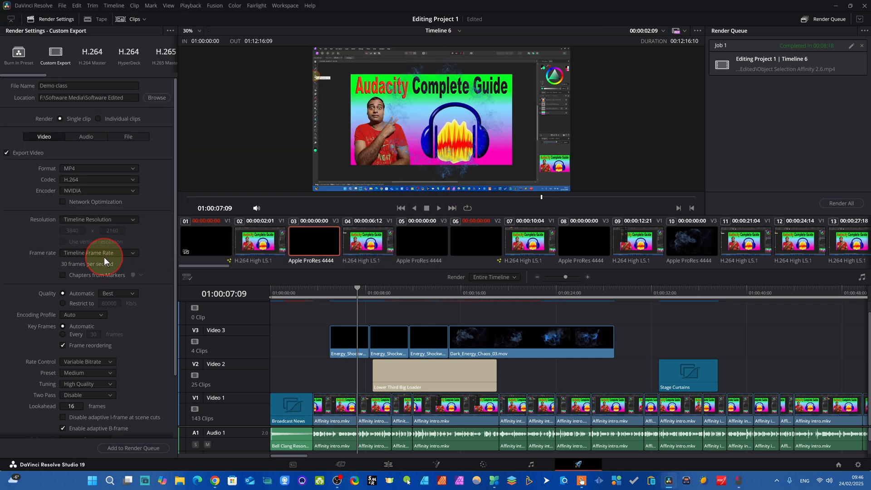
# Review the available export formats, keeping MP4, and select NVIDIA as the encoder.
pyautogui.click(134, 168)
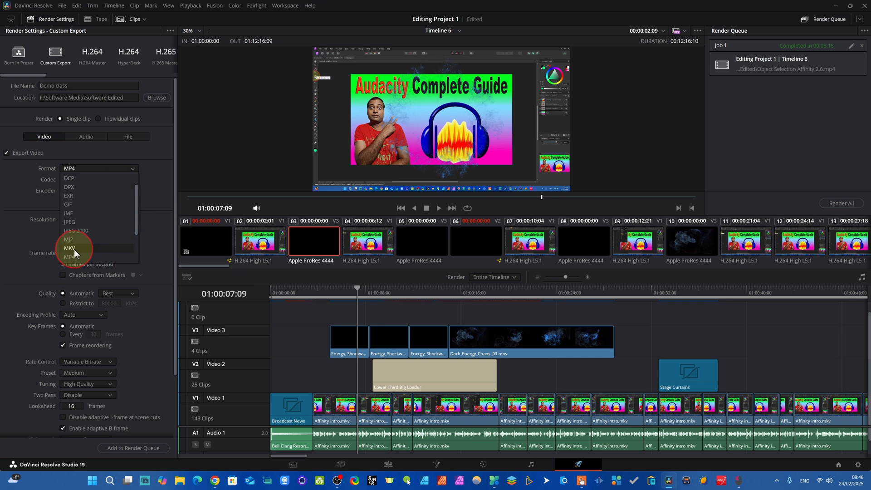
pyautogui.moveTo(137, 212); pyautogui.dragTo(139, 239)
pyautogui.click(80, 155)
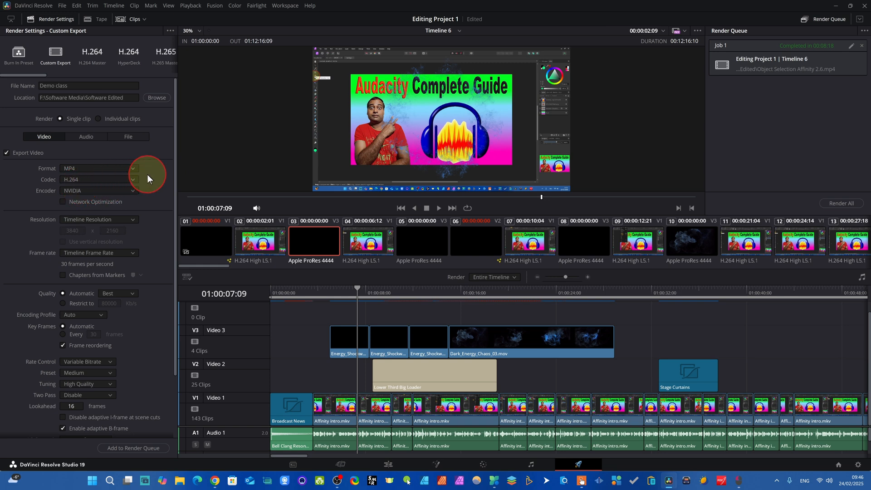
pyautogui.click(129, 190)
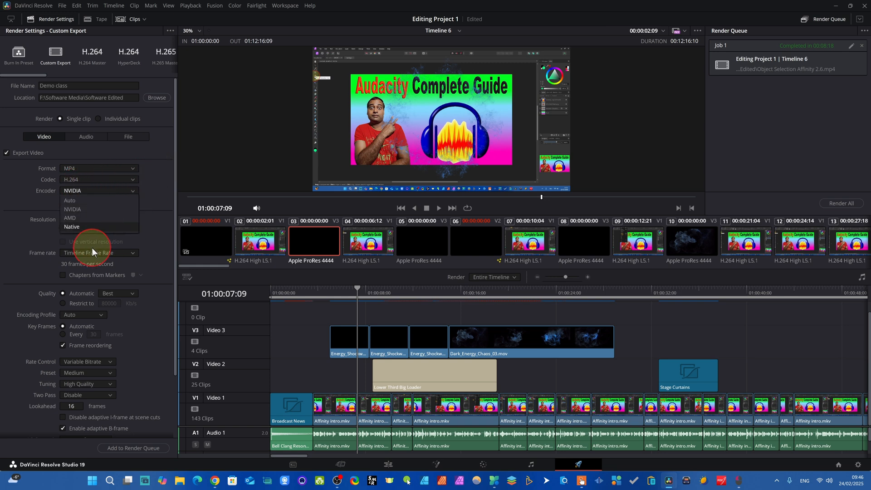
pyautogui.click(81, 208)
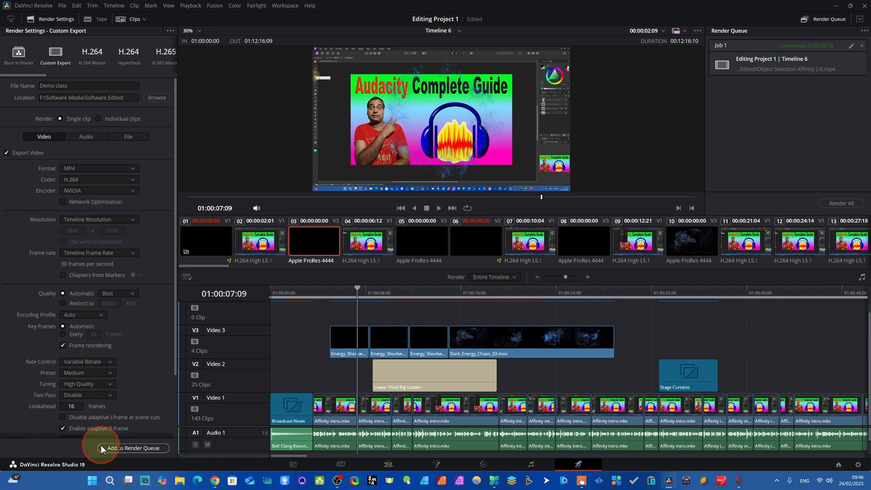
# Add the Demo class export to the render queue and run its render briefly before stopping it.
pyautogui.click(128, 447)
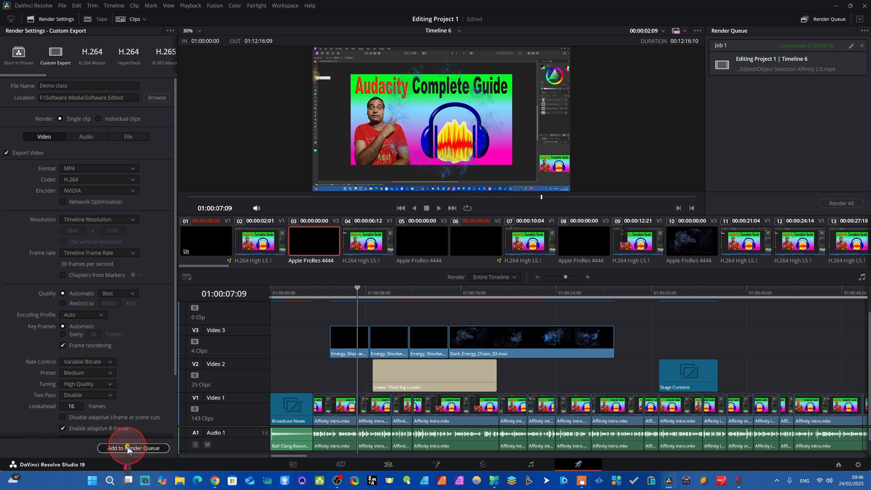
pyautogui.click(839, 204)
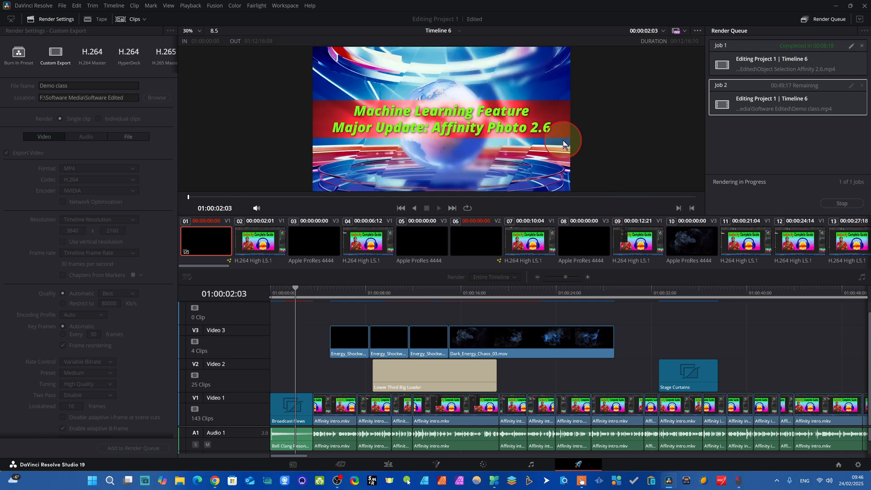
pyautogui.click(842, 204)
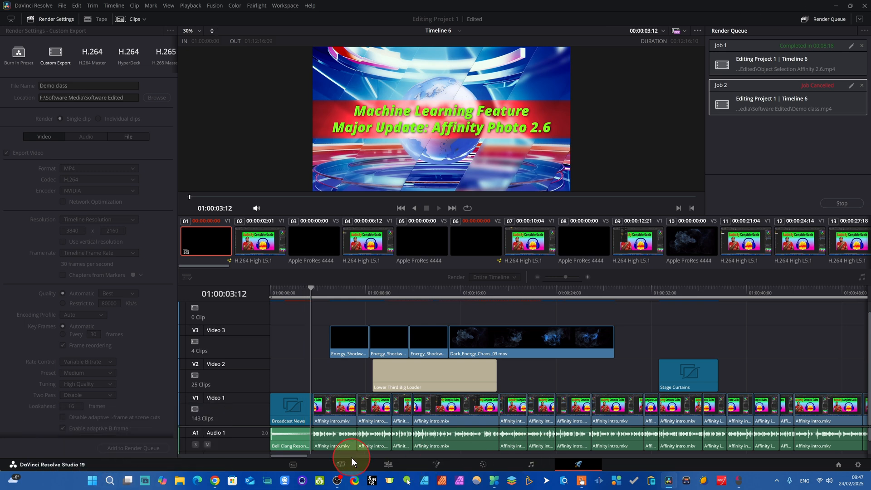
# Return to the Edit page, select the second Energy_Shockwave overlay and step the playhead between edit points to 01:00:10:06.
pyautogui.click(387, 465)
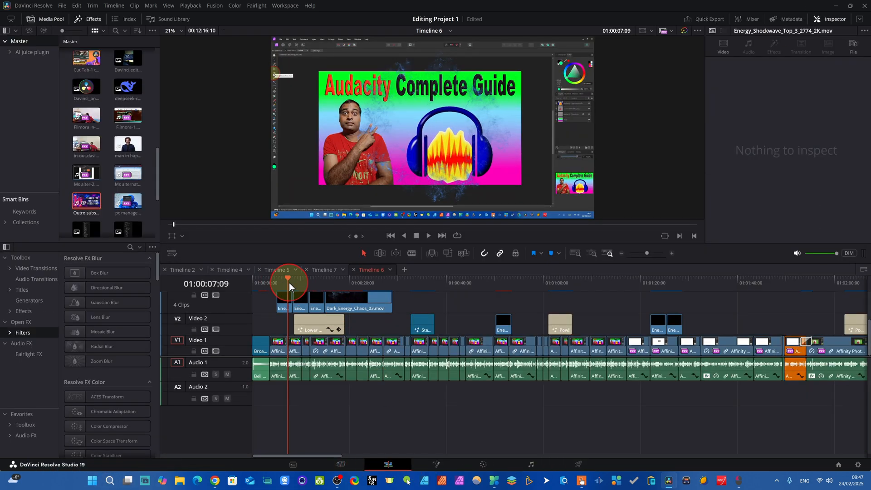
pyautogui.click(300, 299)
pyautogui.press('Up')
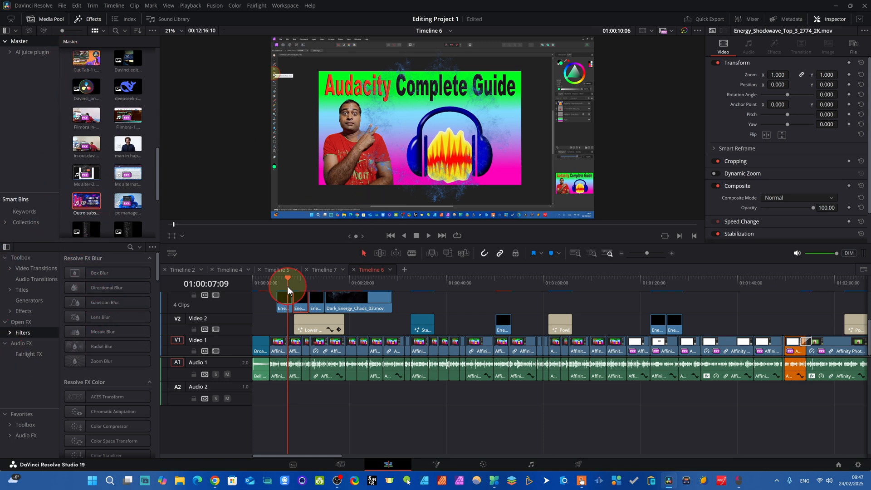
pyautogui.press('Down')
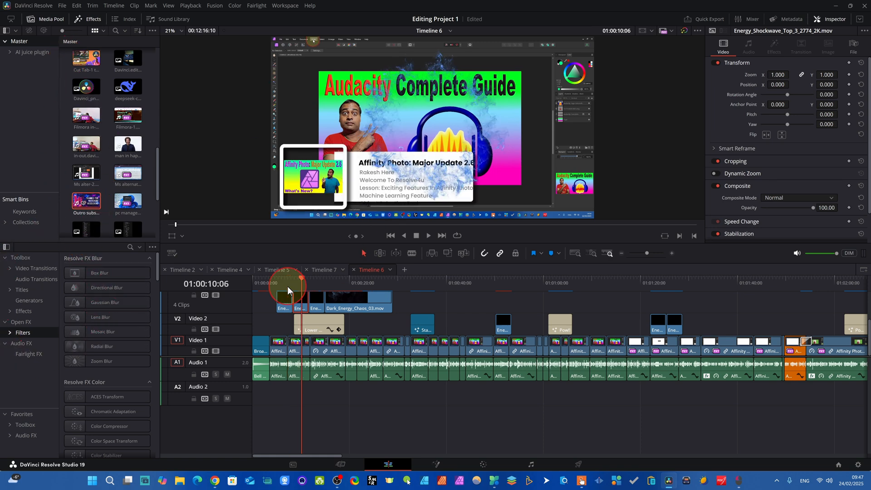